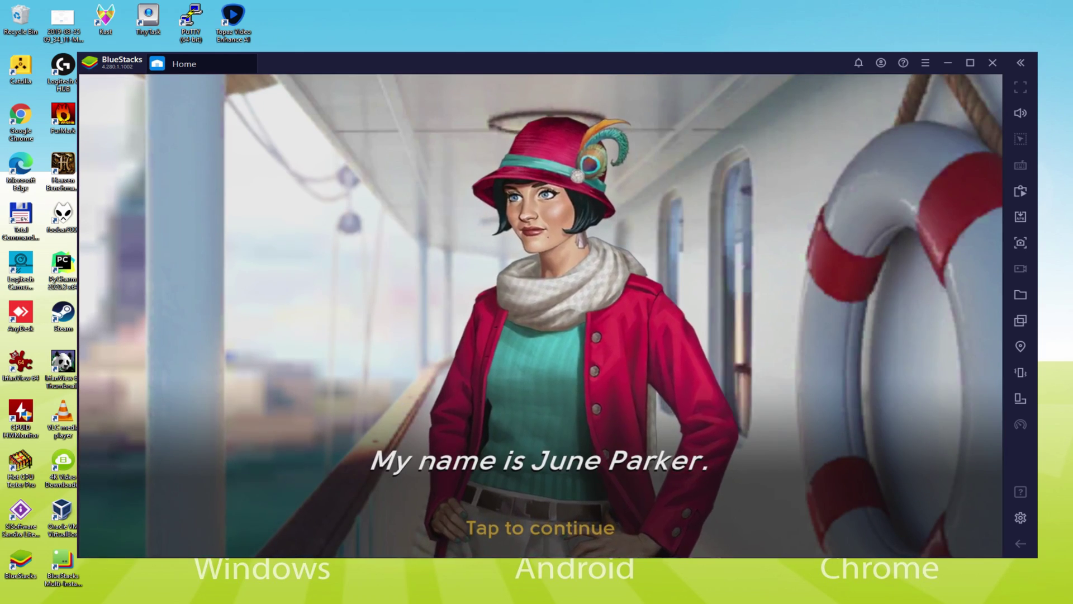
Advance June's Journey's opening story through four lines of dialogue
click(757, 511)
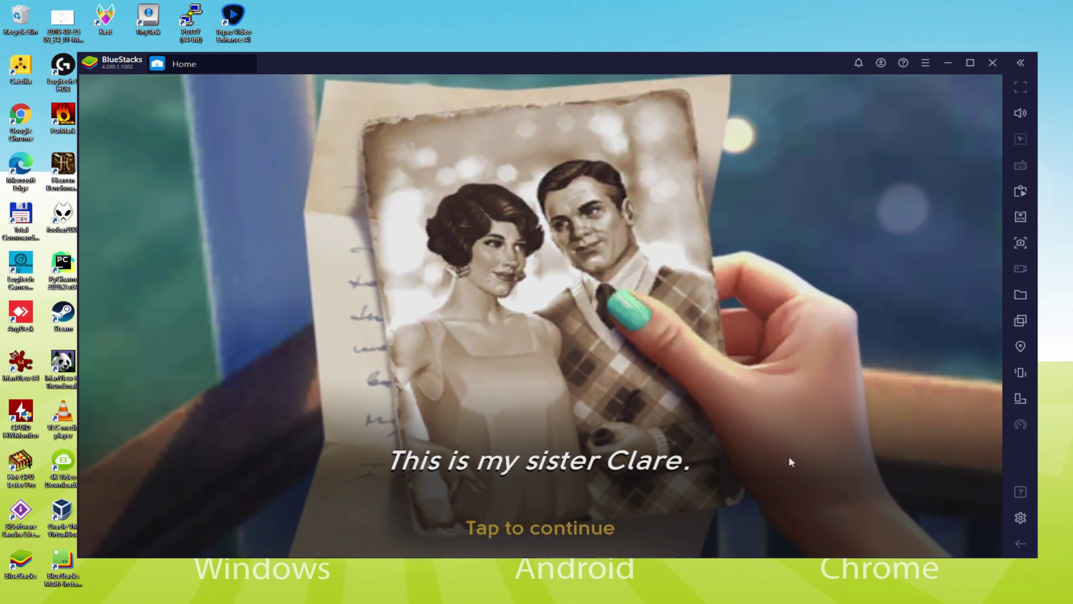
click(789, 457)
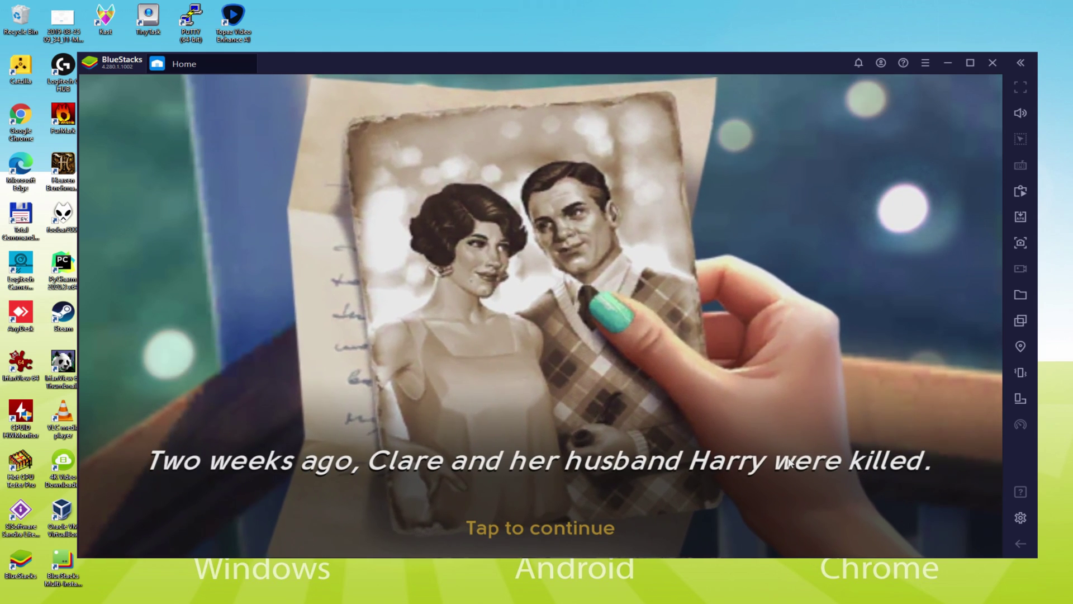
click(788, 461)
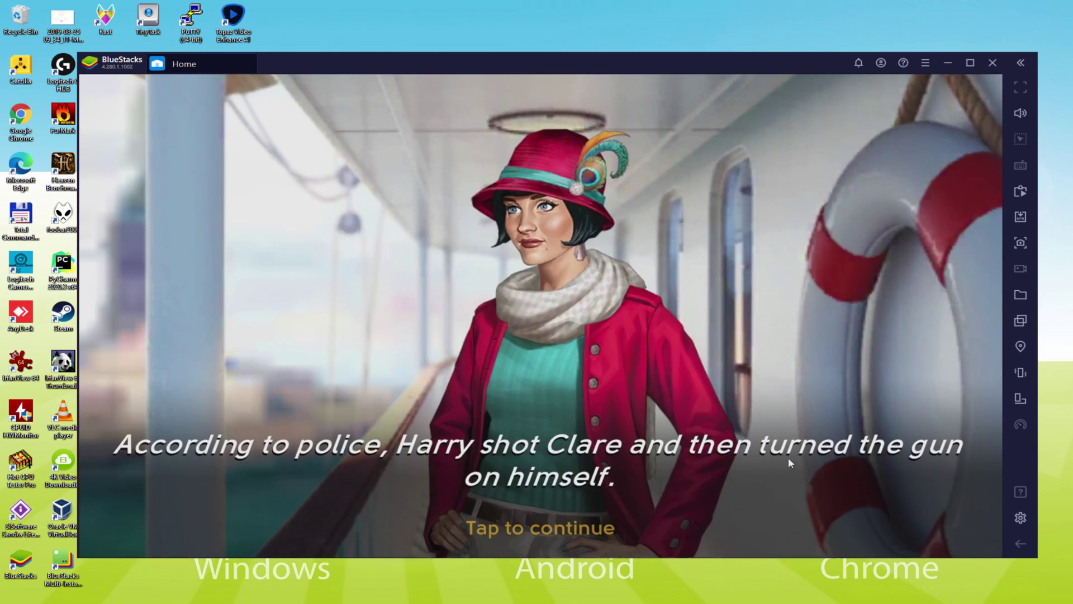
click(788, 458)
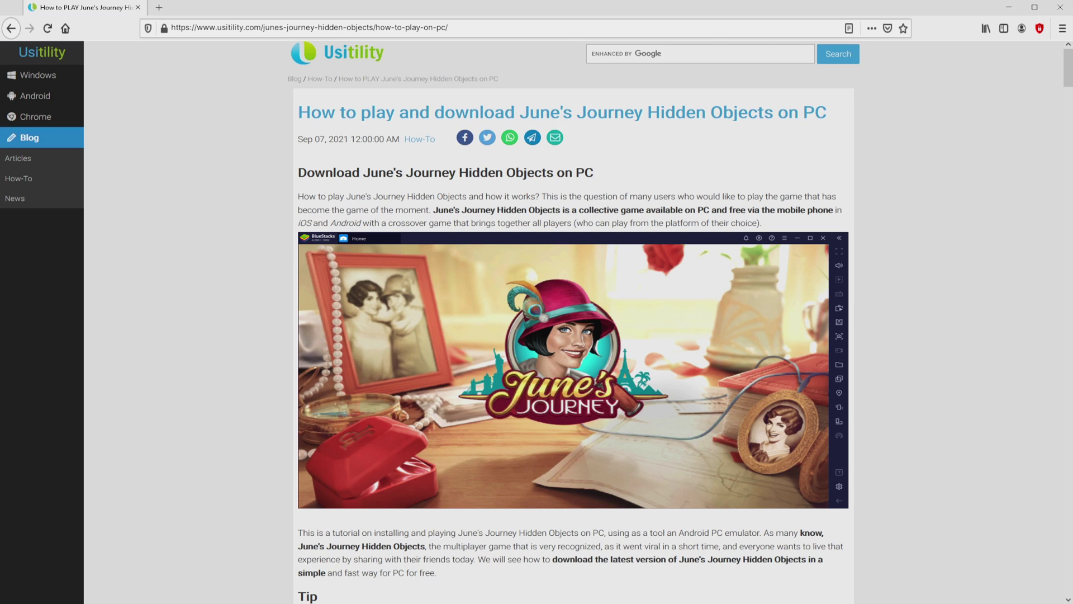
scroll(573, 335, down, 5)
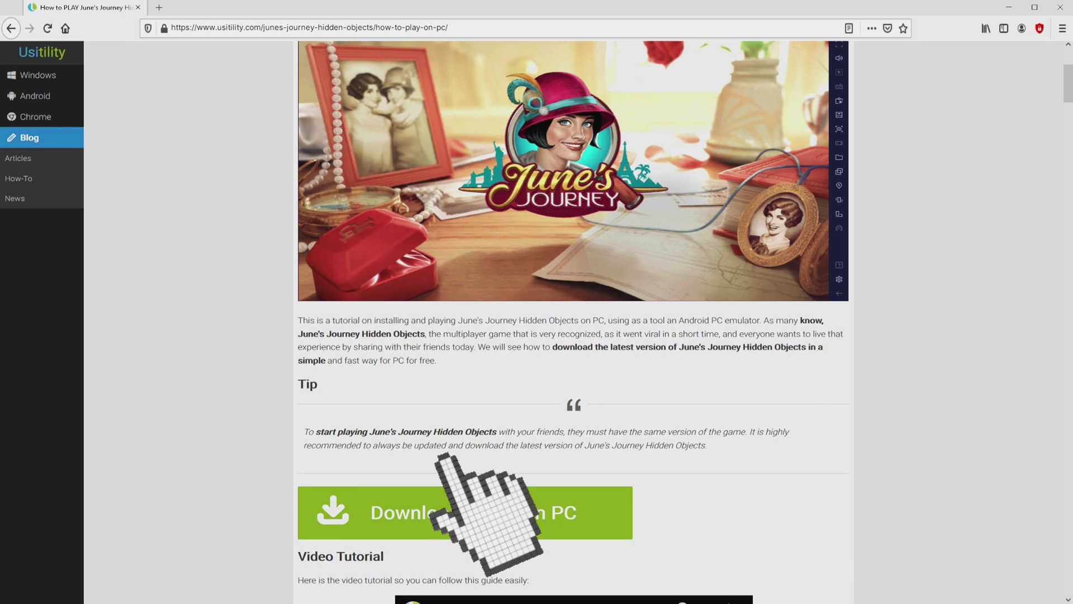
Follow the Usitility article's green 'Download on PC' link to BlueStacks' June's Journey page
click(444, 503)
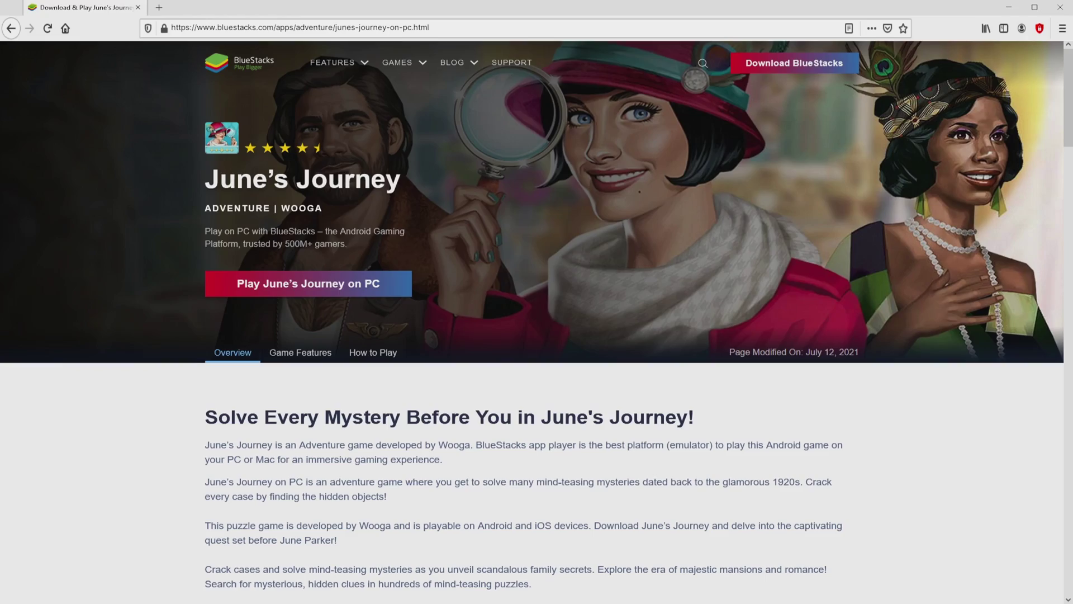
scroll(537, 335, down, 15)
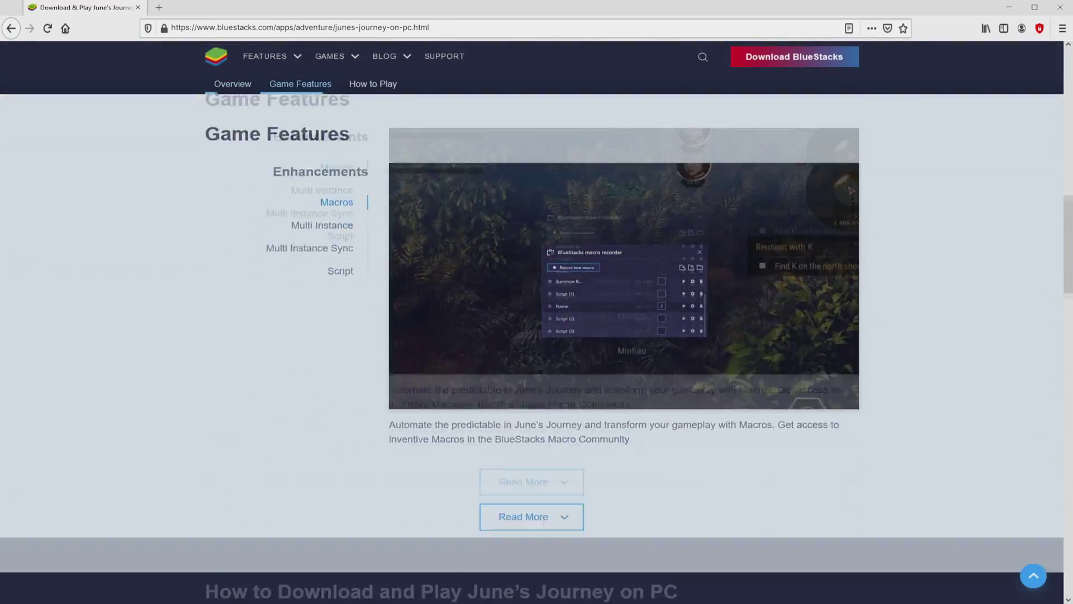
scroll(537, 336, up, 8)
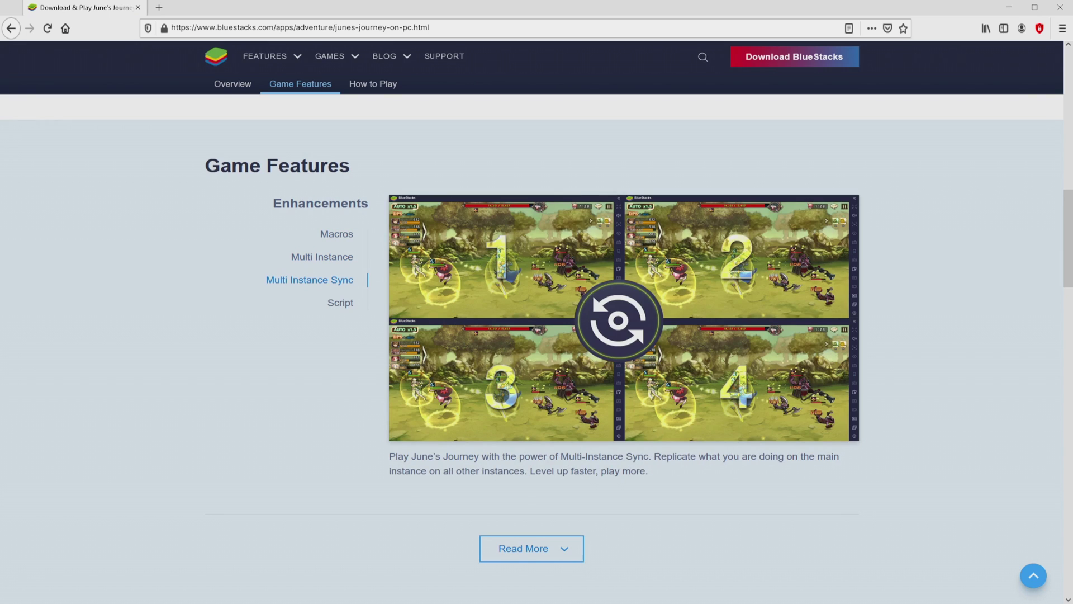
scroll(536, 336, up, 10)
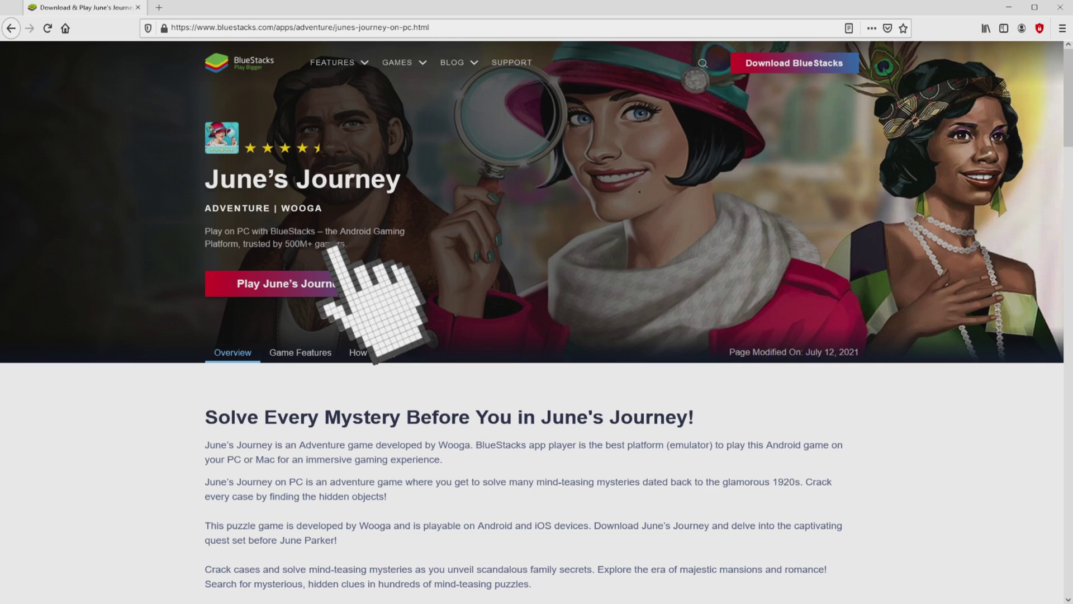
Download BlueStacksInstaller.exe via 'Play June's Journey on PC' and run it
click(307, 284)
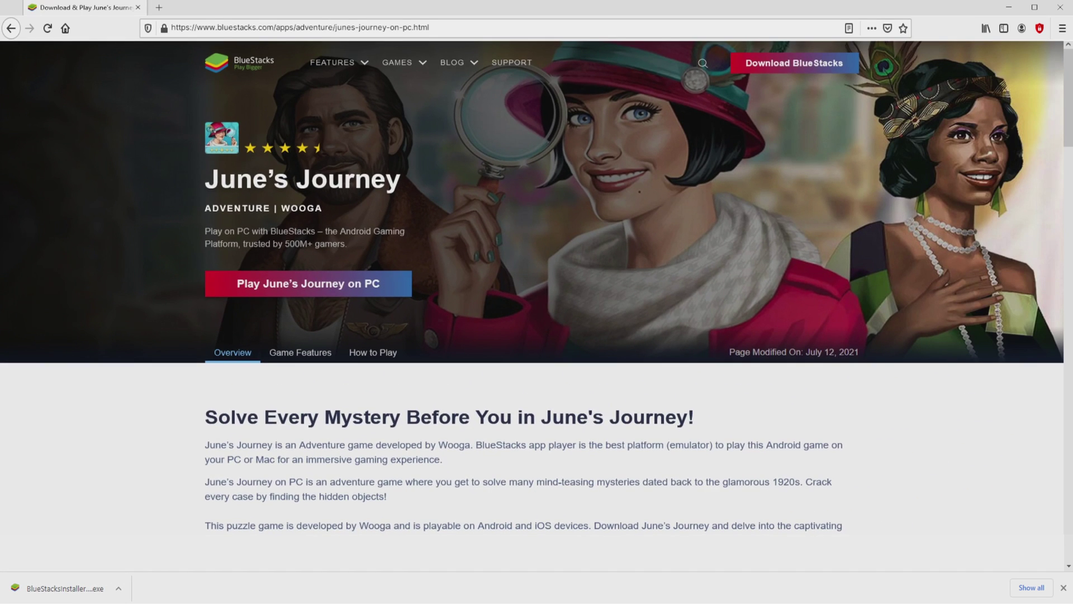
click(65, 588)
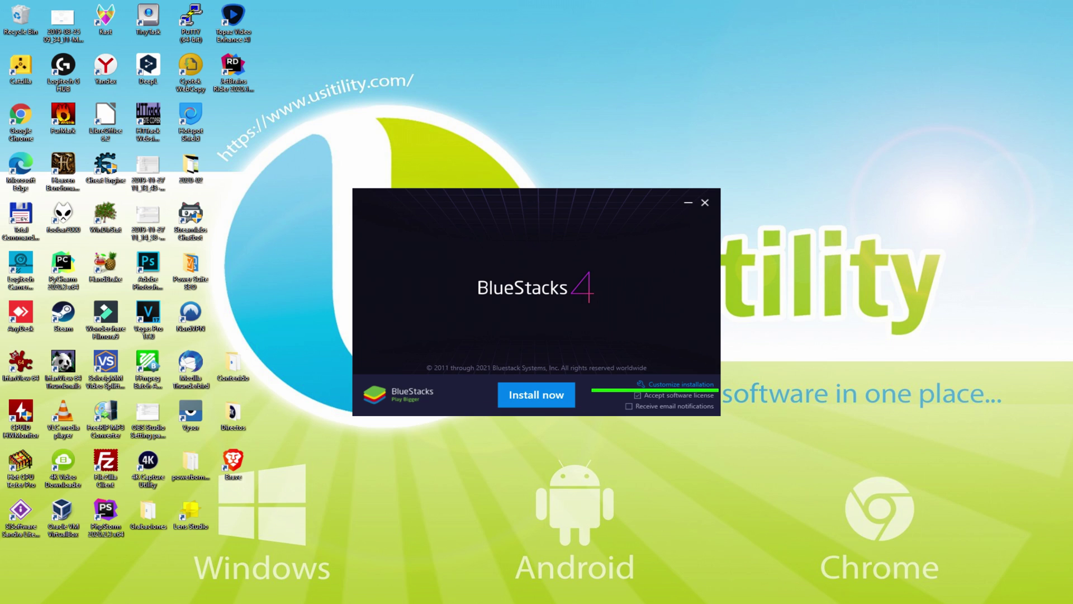
Review the data path and free space under Customize installation, then start installing BlueStacks 4
click(663, 385)
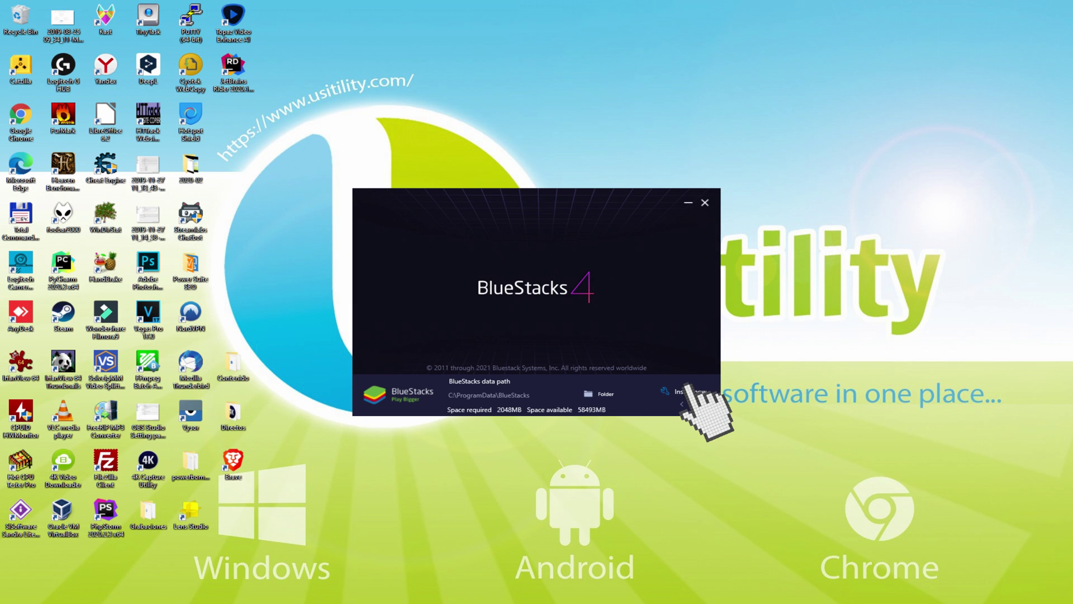
click(689, 390)
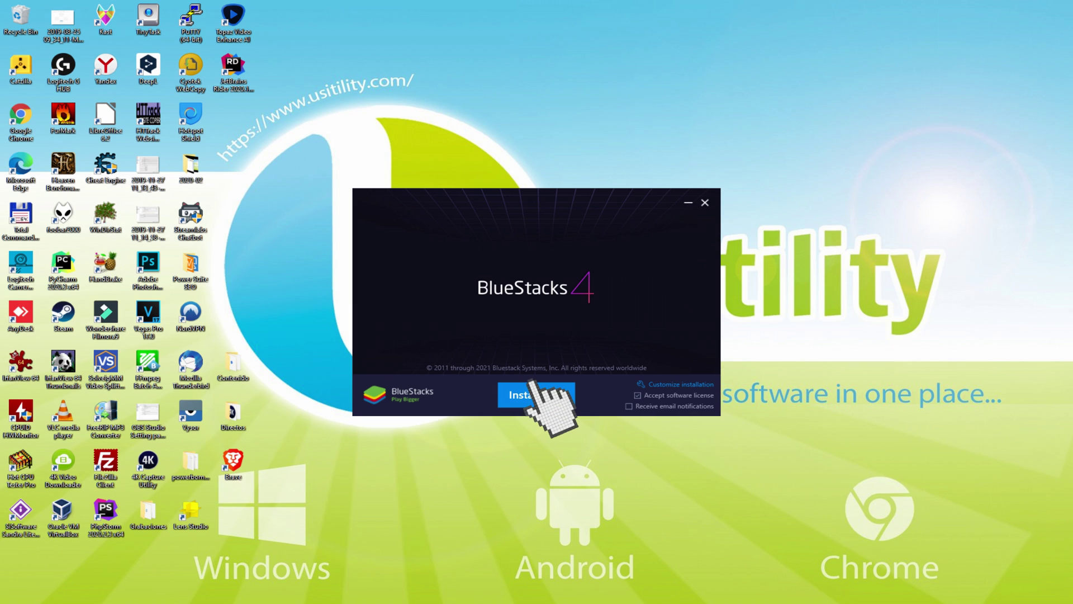
click(534, 390)
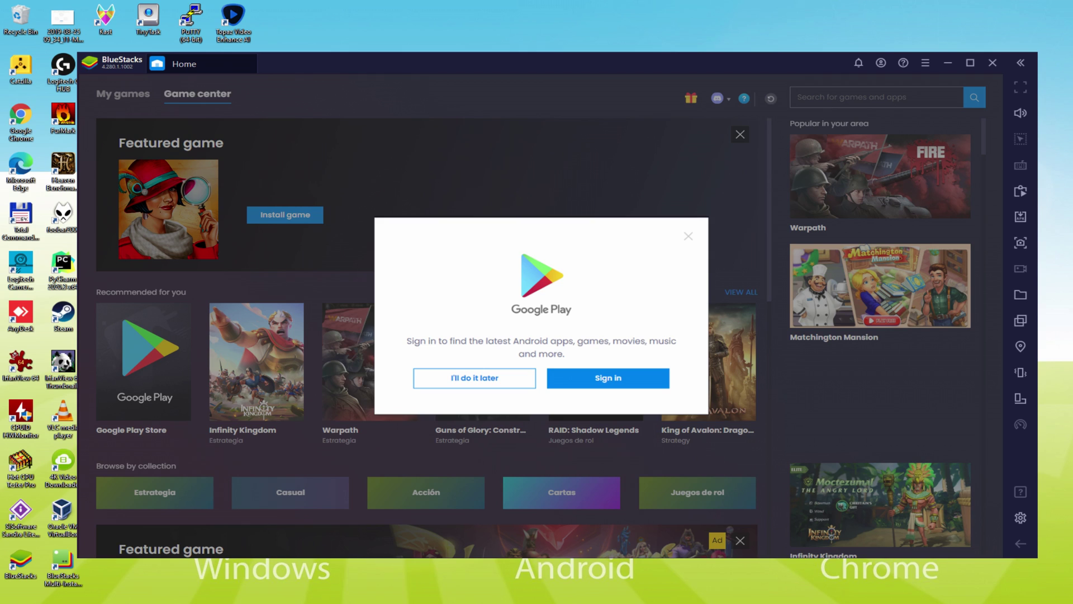
Start the Google Play sign-in from the BlueStacks prompt and enter the account credentials
click(608, 379)
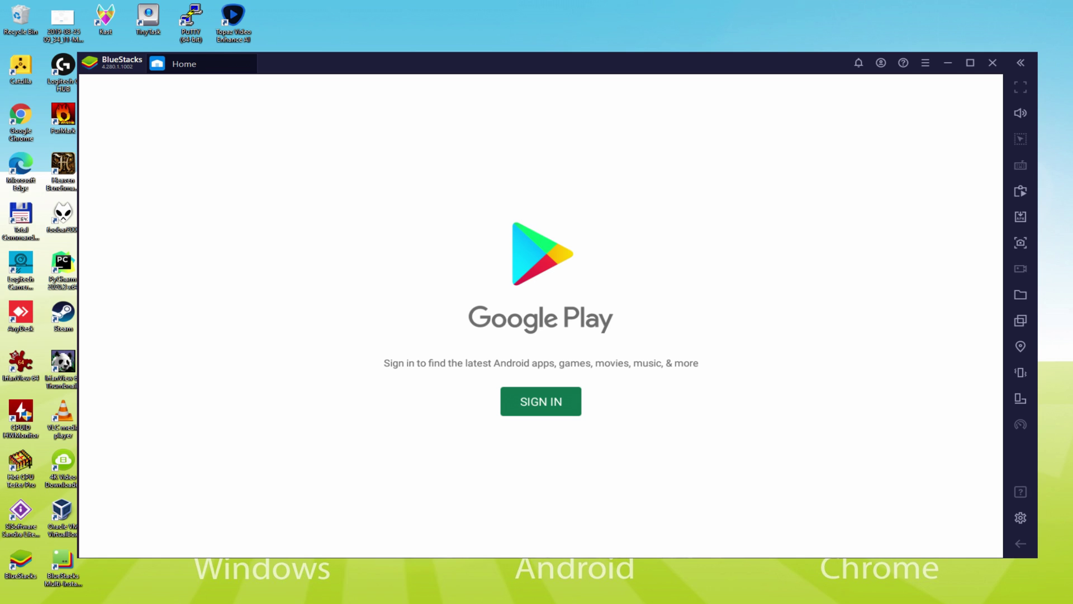
click(540, 401)
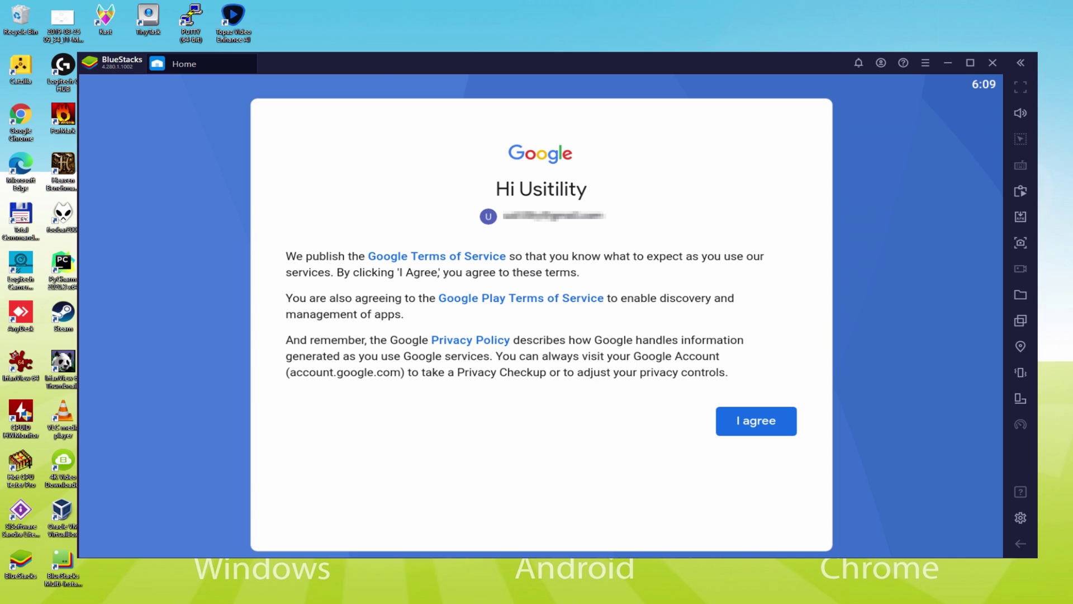
Accept Google's terms with 'Back up to Google Drive' switched off
click(756, 422)
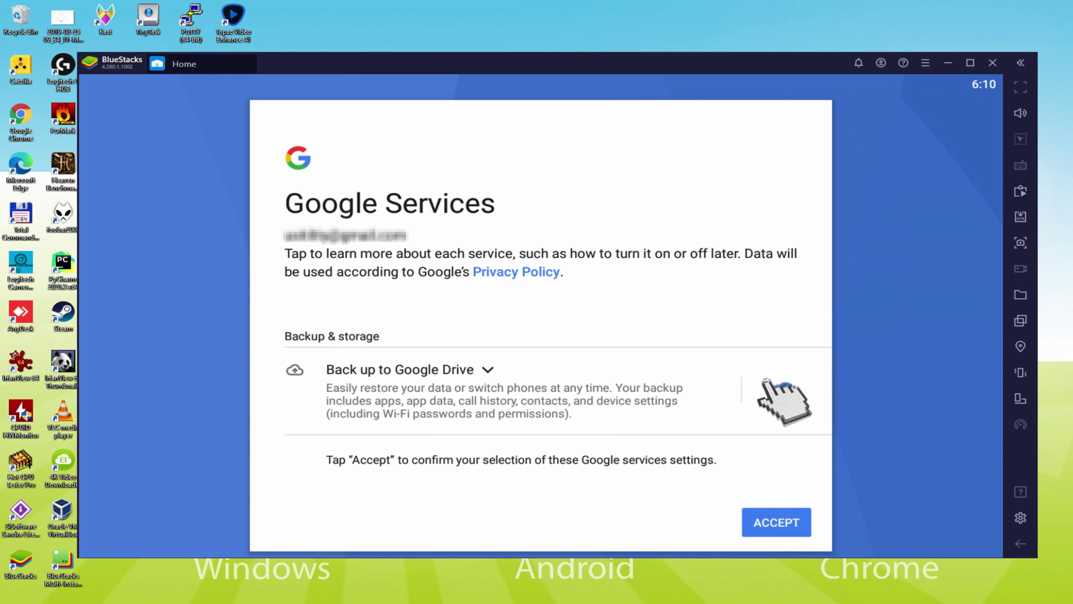
click(652, 345)
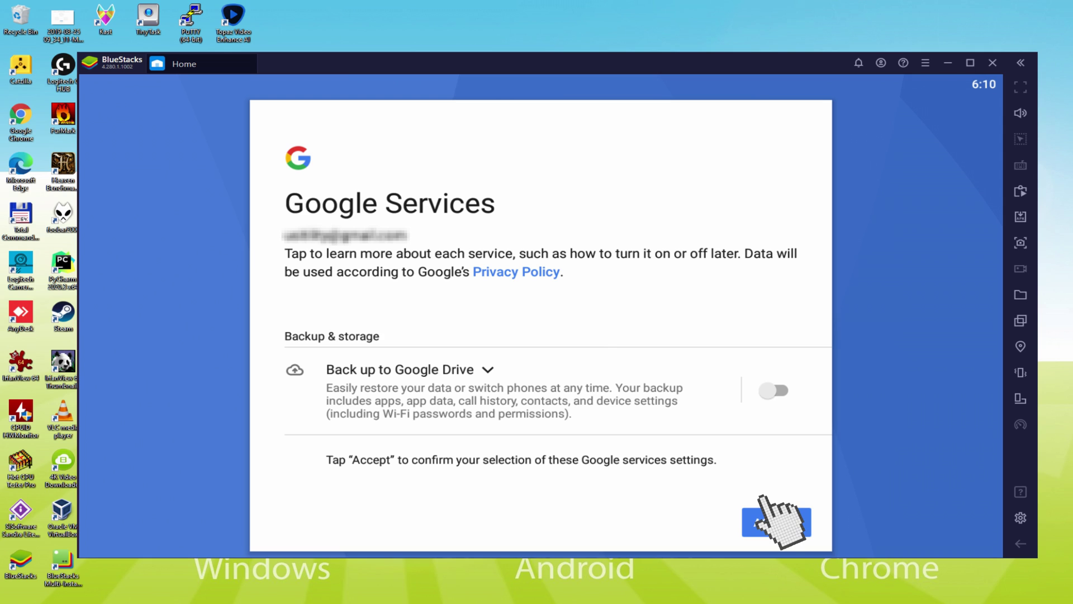
click(777, 521)
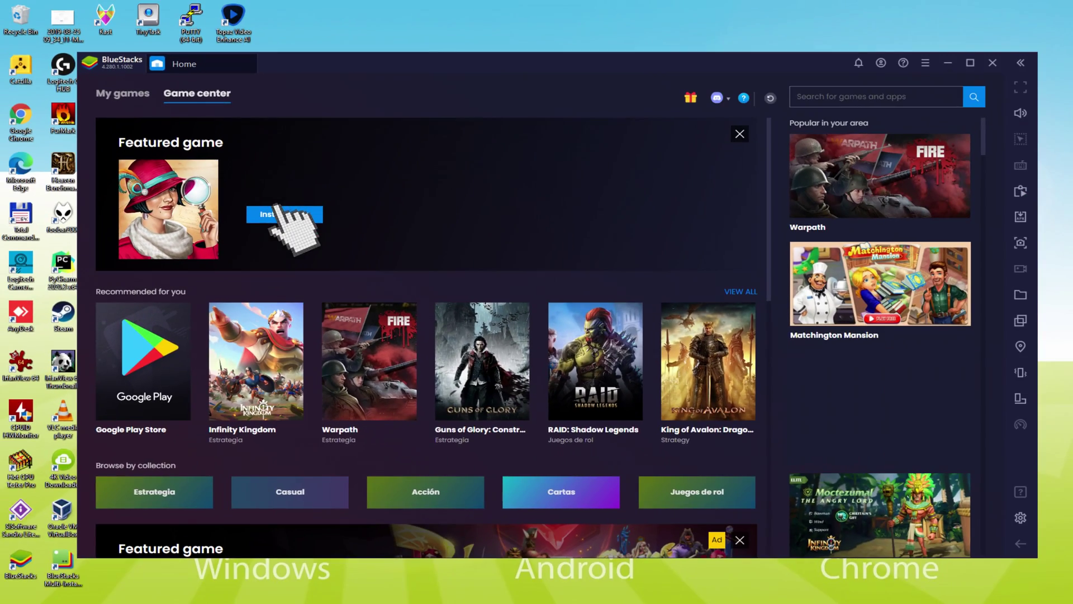
Install June's Journey: Hidden Objects from its Google Play store page
click(272, 214)
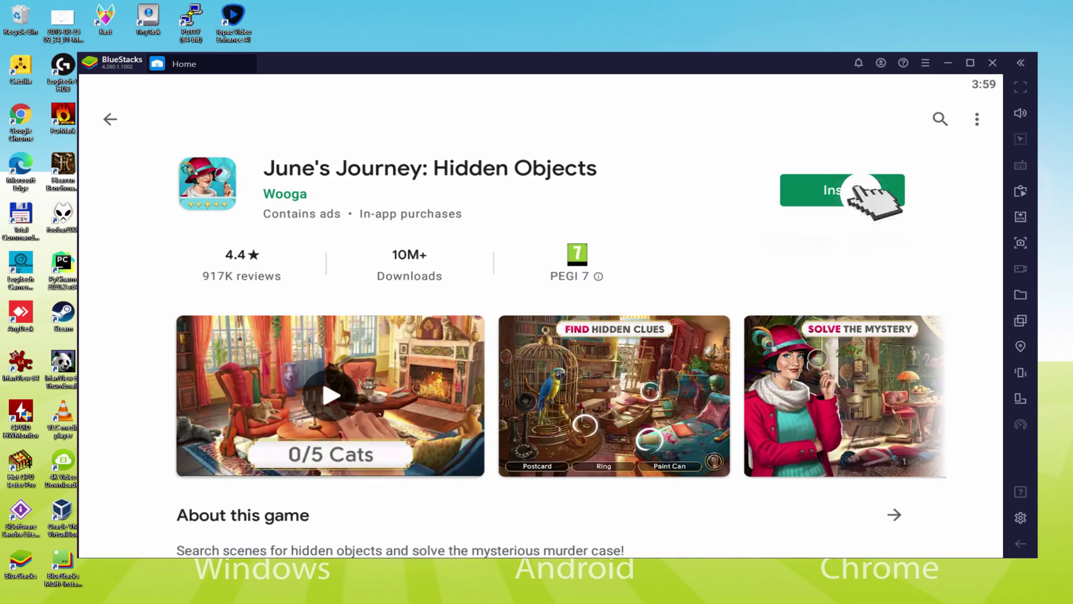
click(842, 189)
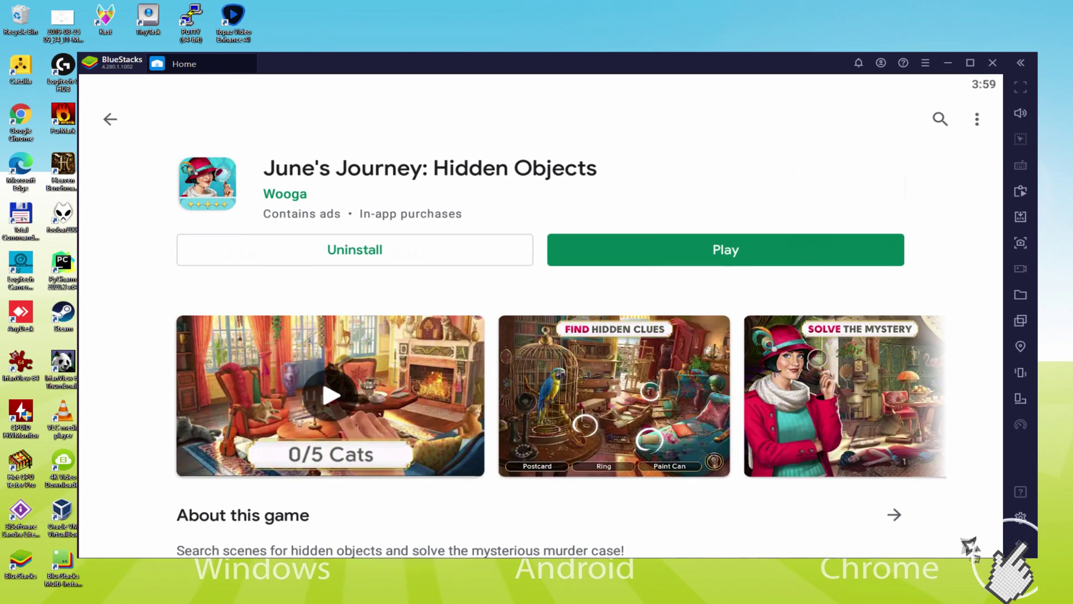
Launch June's Journey from the My games list on the BlueStacks home screen
click(1020, 542)
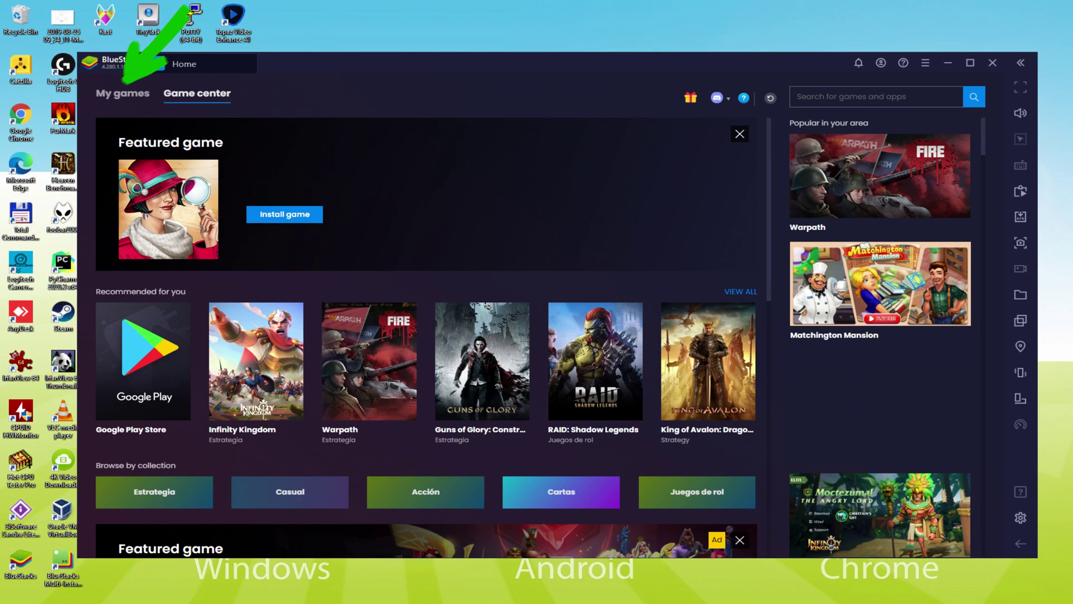
click(123, 93)
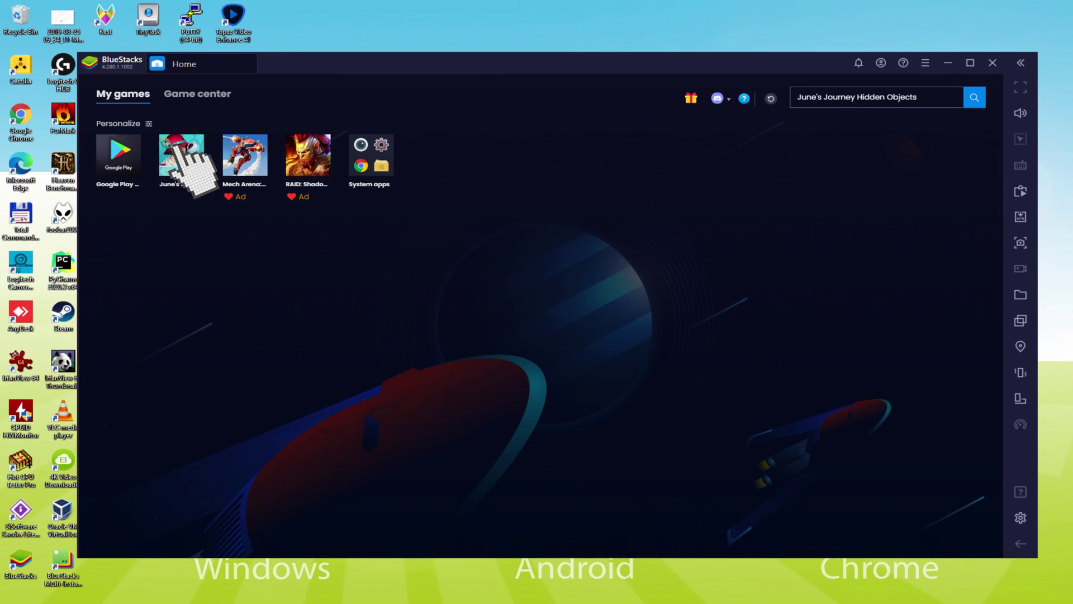
click(182, 156)
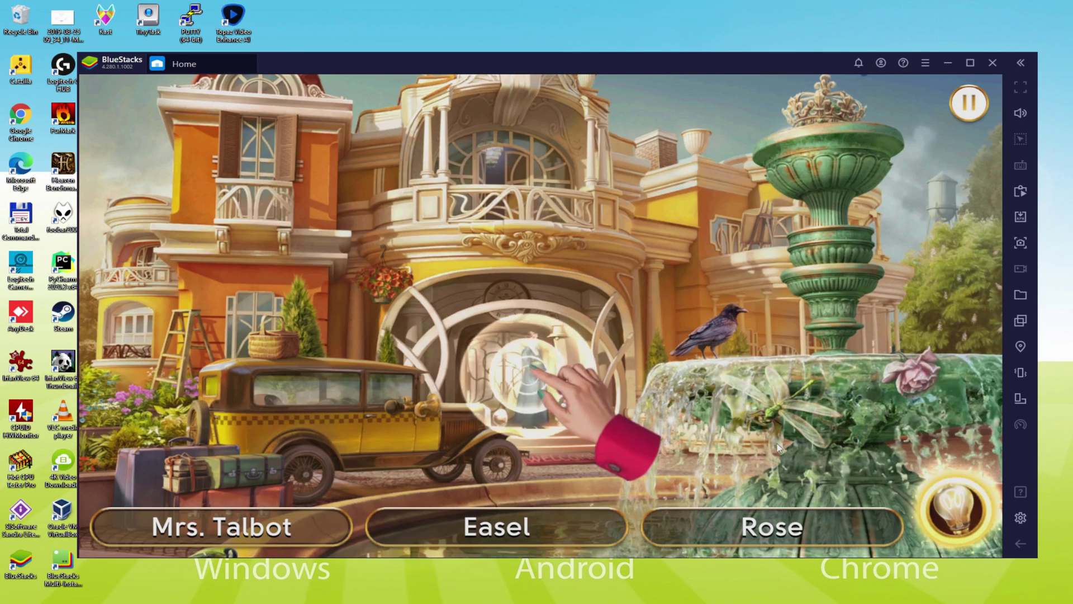
Find Mrs. Talbot and the Ladder in the hidden-object scene
click(535, 368)
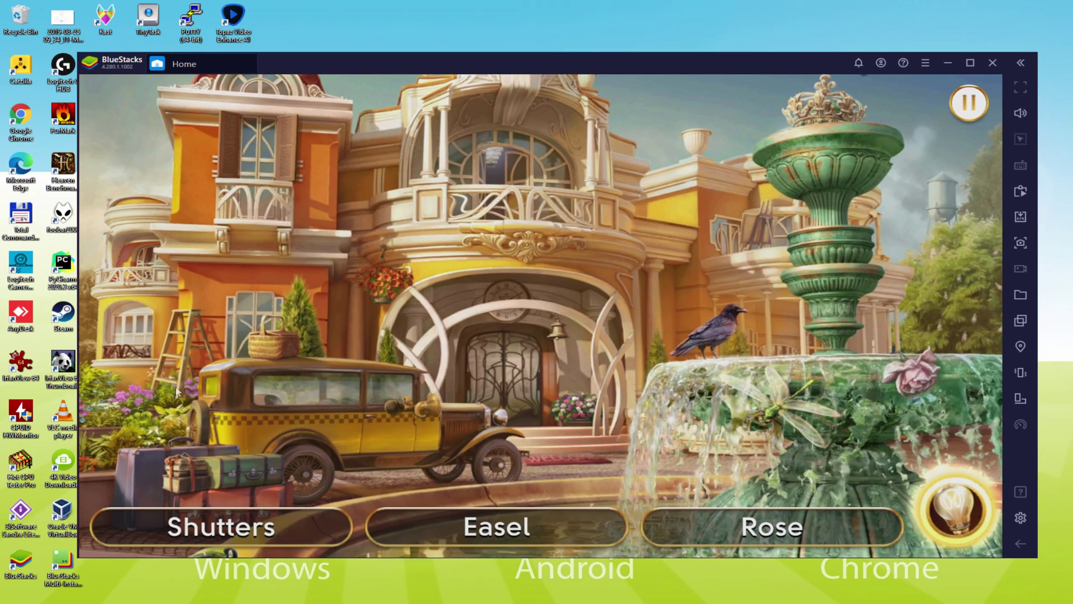
click(180, 362)
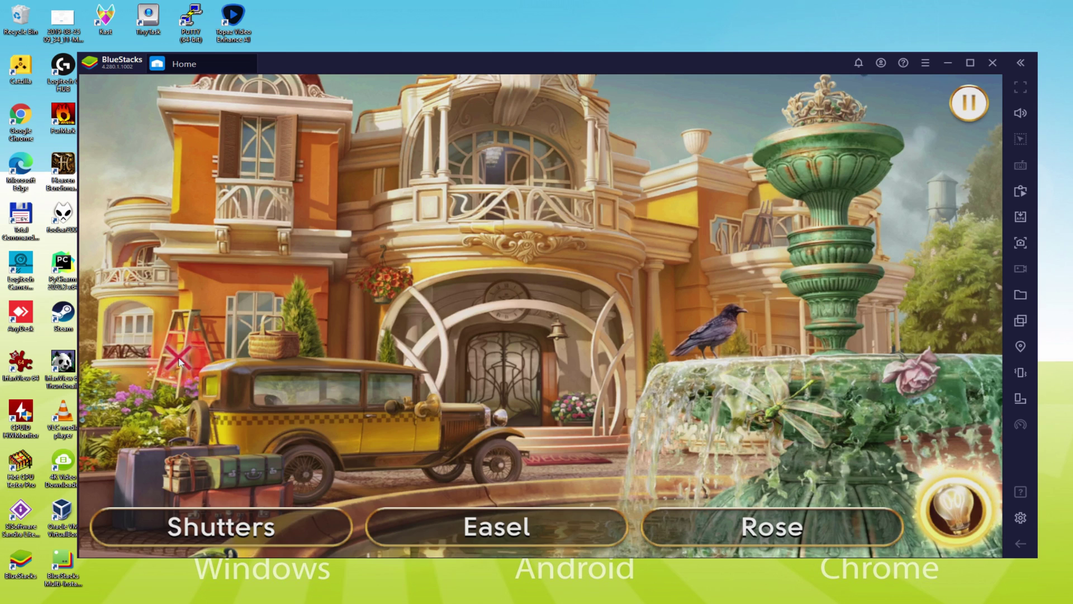
click(275, 341)
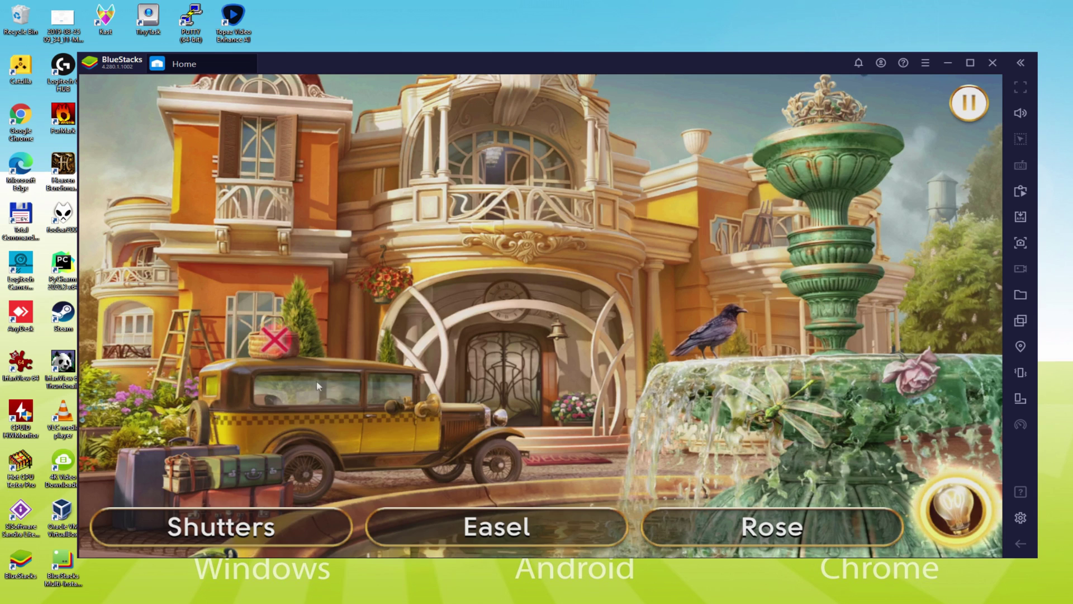
click(186, 465)
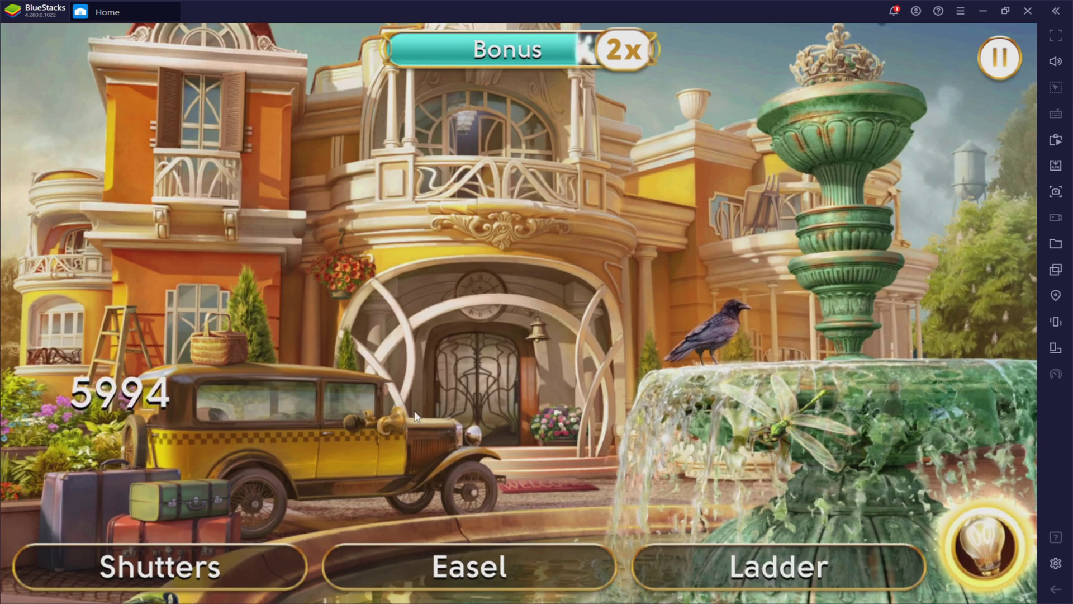
click(117, 369)
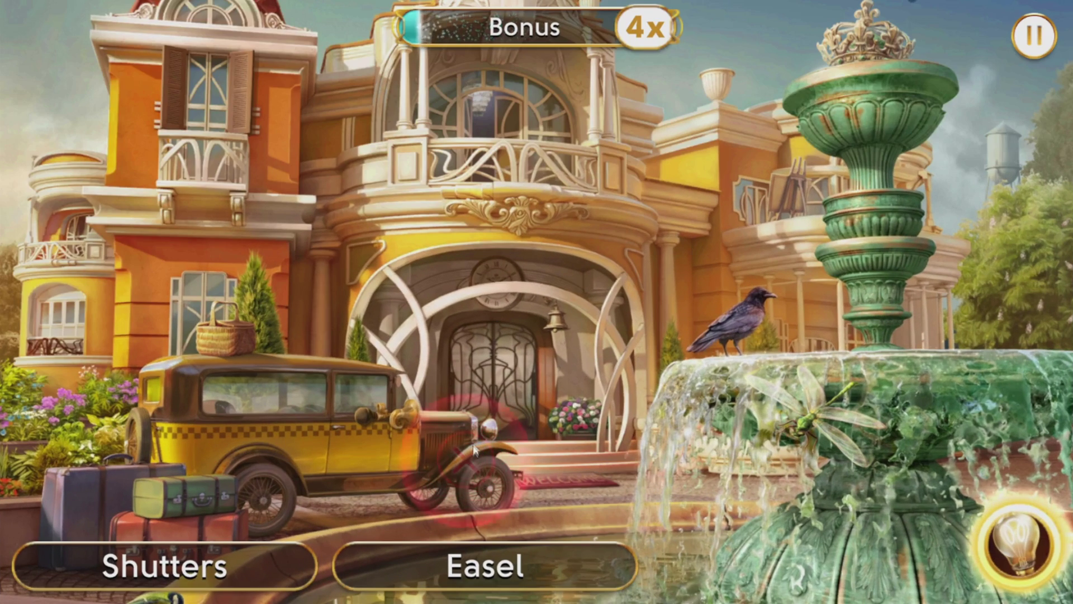
Use a hint to reveal the Easel near the fountain and pick it
click(1014, 556)
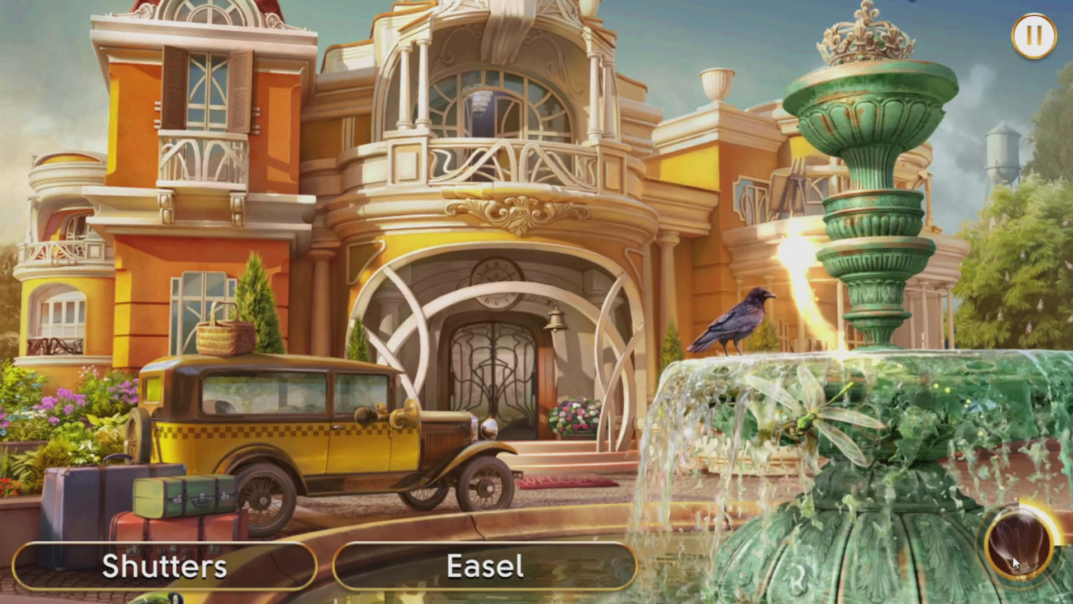
click(785, 192)
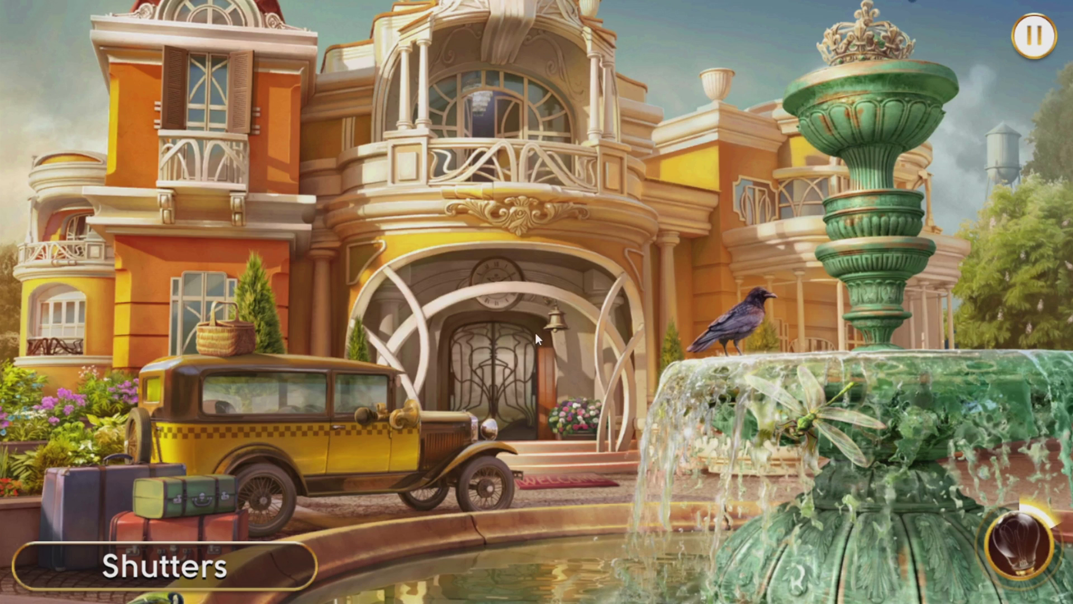
Hint-find the Shutters, then clear the clue, dialogue and reward screens to the 123,051 score
click(1017, 542)
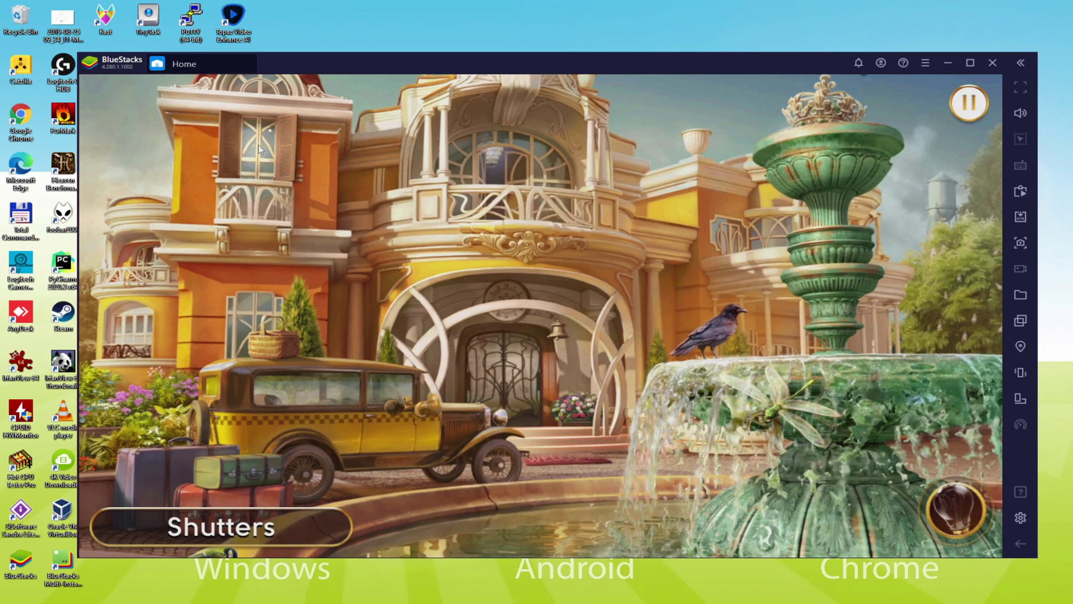
click(259, 147)
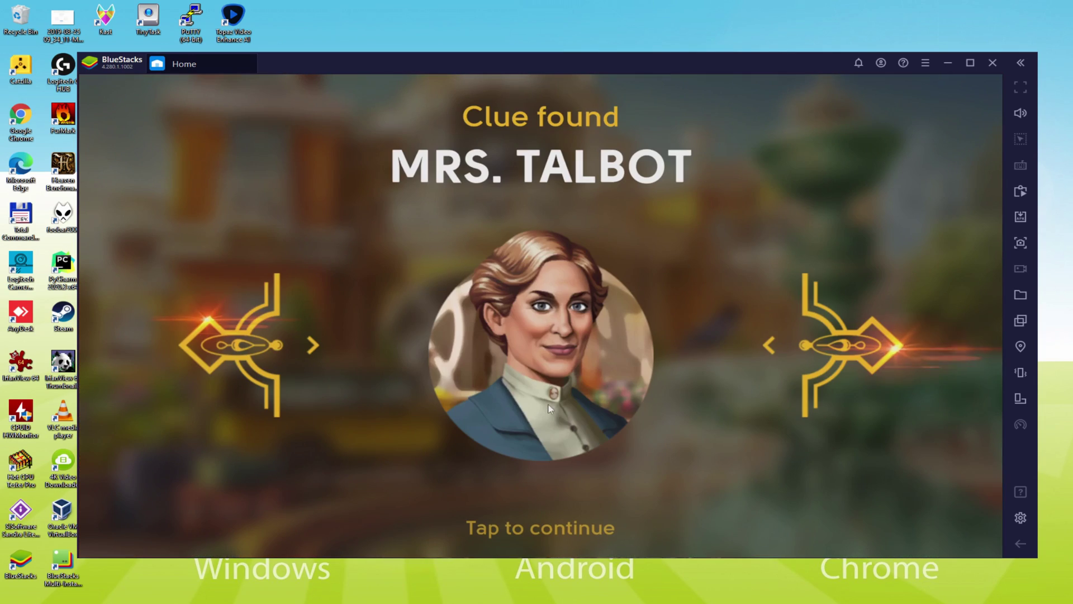
click(601, 457)
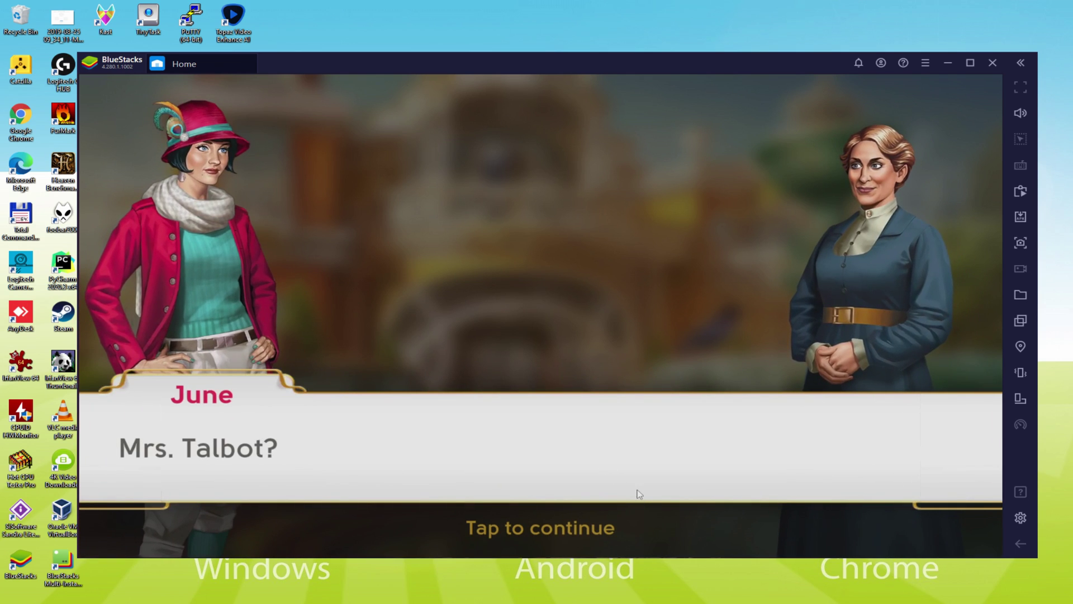
click(638, 507)
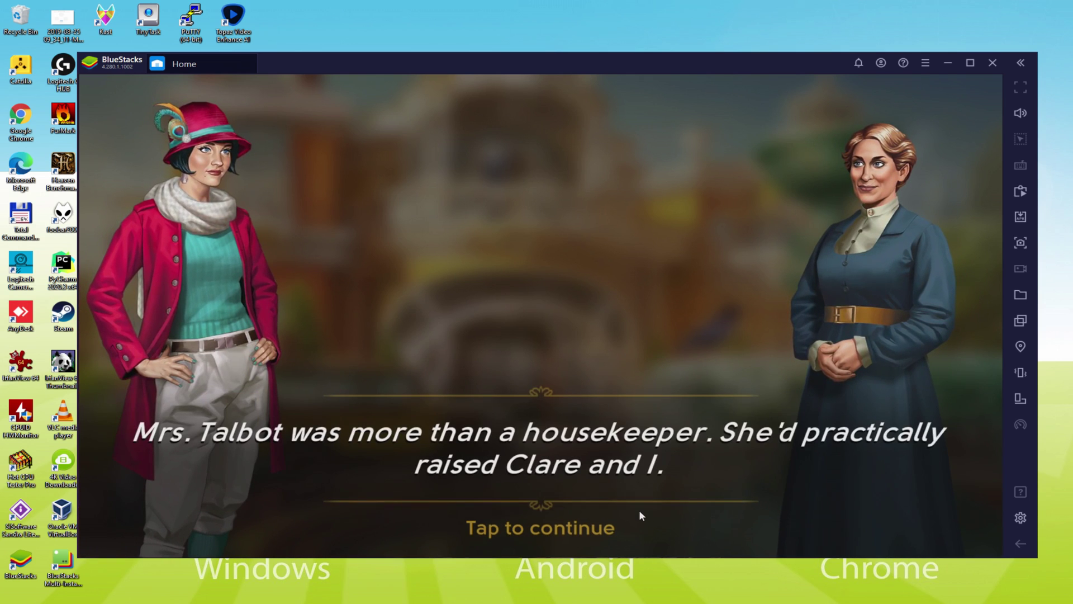
click(639, 510)
click(536, 502)
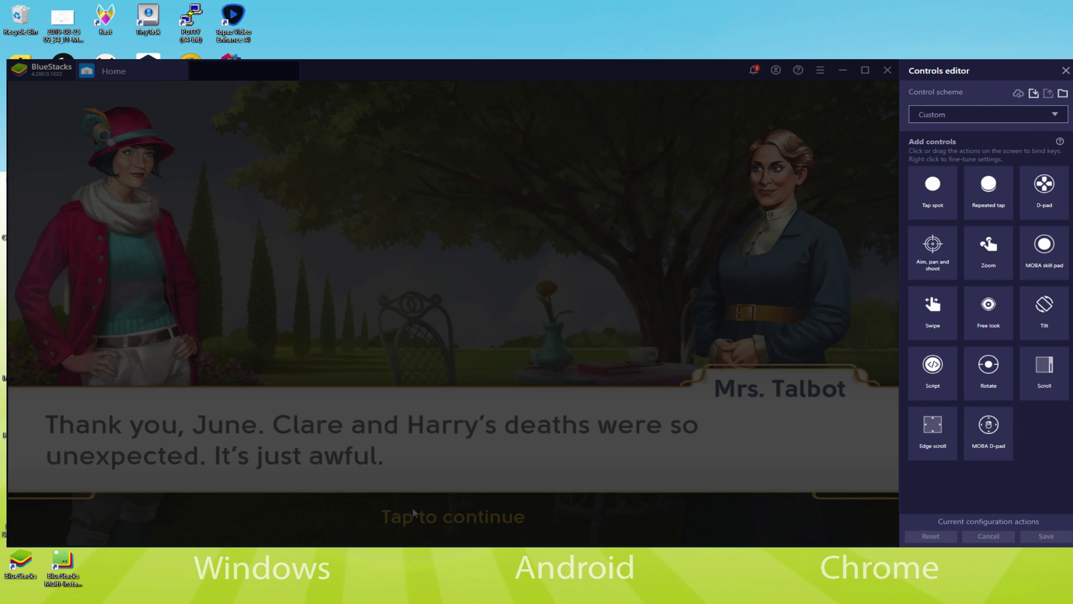
Close the key-mapping editor and advance Mrs. Talbot's dialogue past the garden chairs build
click(440, 516)
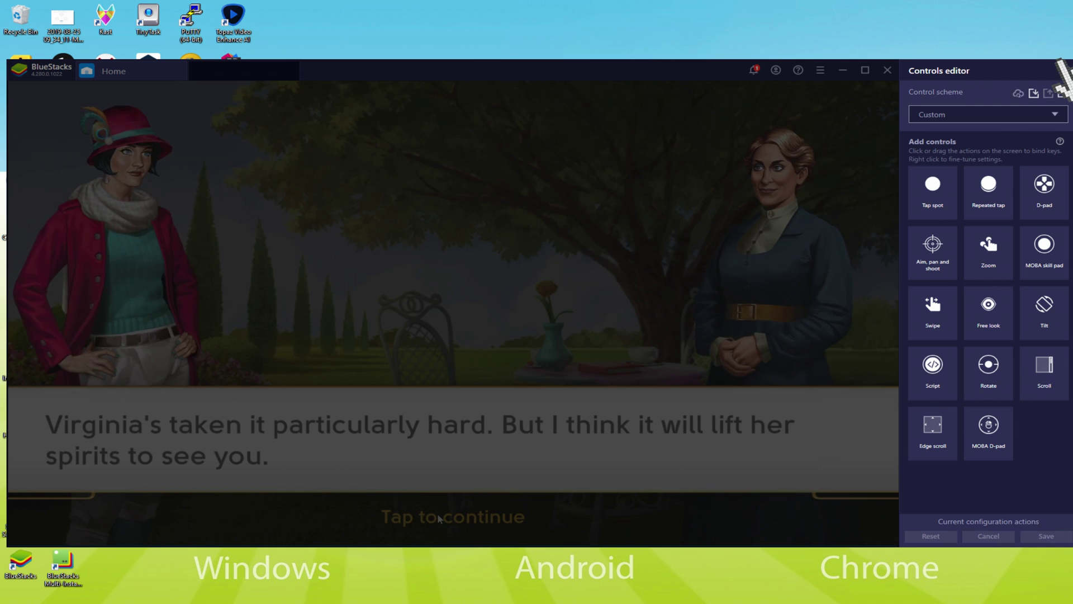
click(1061, 71)
click(529, 392)
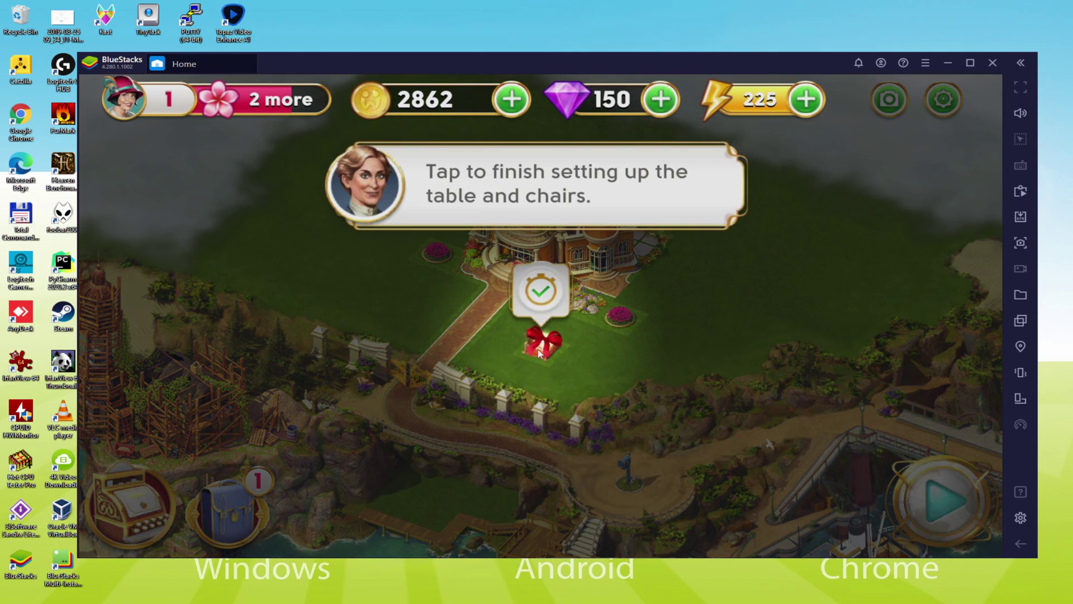
Tap the gift box to finish setting up the table and chairs for +15 flowers
click(541, 291)
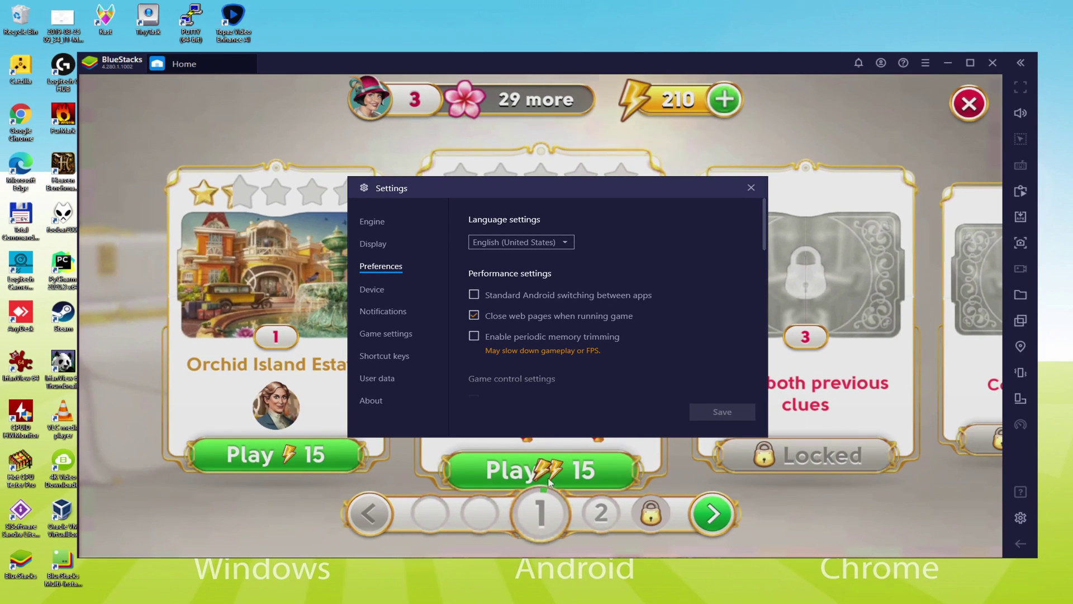
Start the first estate scene, get through Virginia's dialogue, and collect the family portrait
click(548, 471)
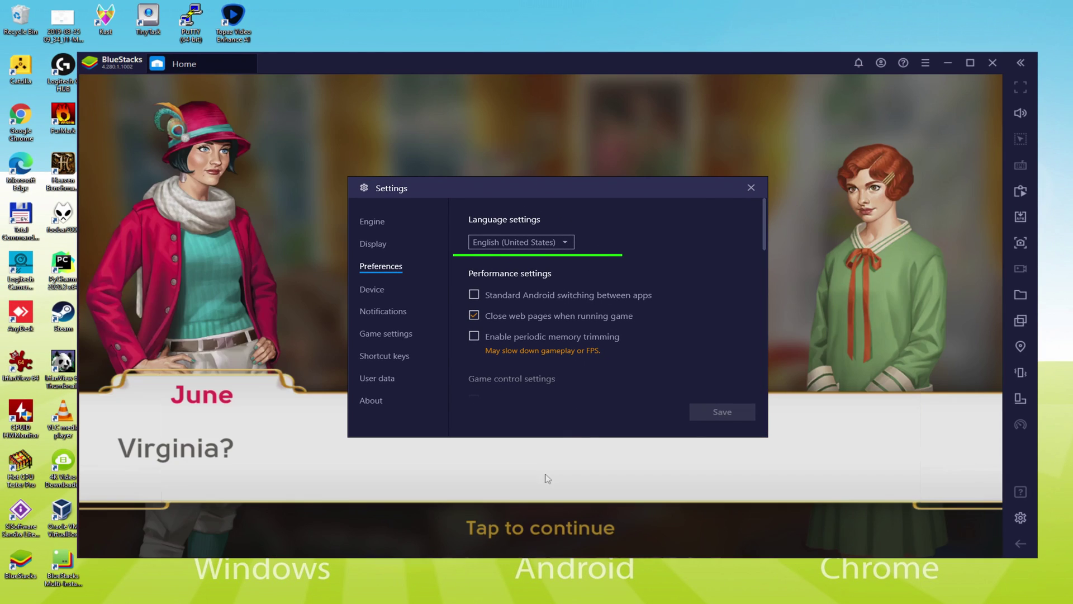
click(580, 526)
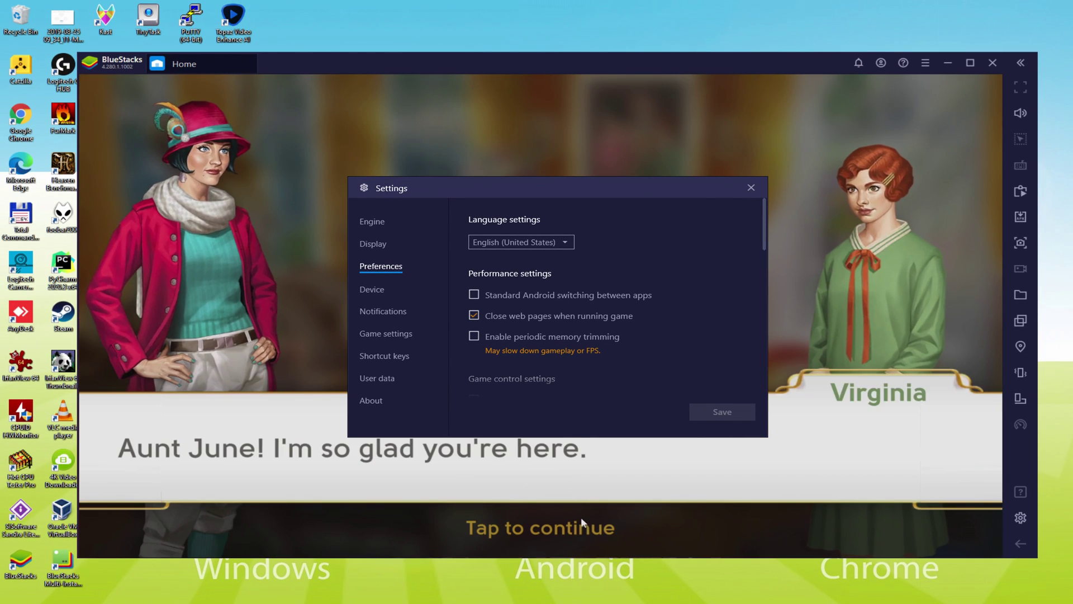
click(591, 477)
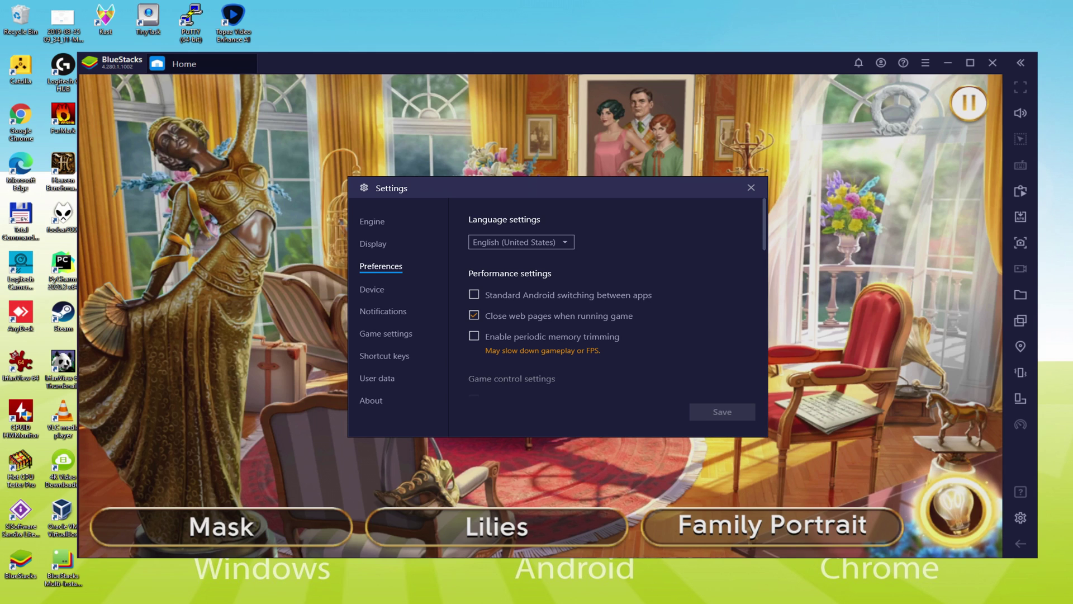
click(638, 126)
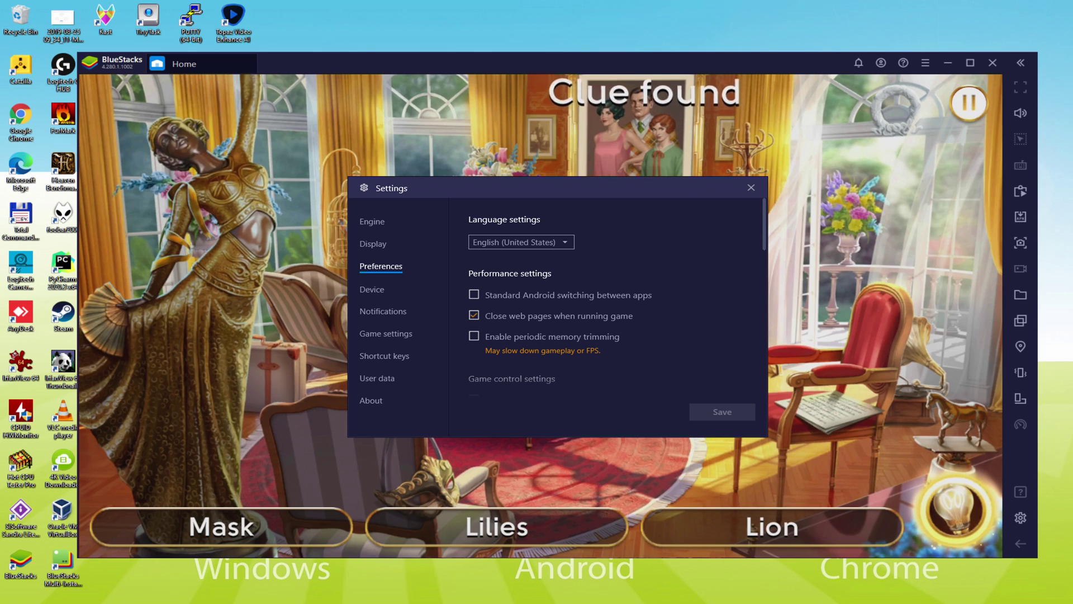
Close Settings, find the lion, lilies, purse and suitcase, then reopen the emulator settings
click(752, 188)
click(635, 252)
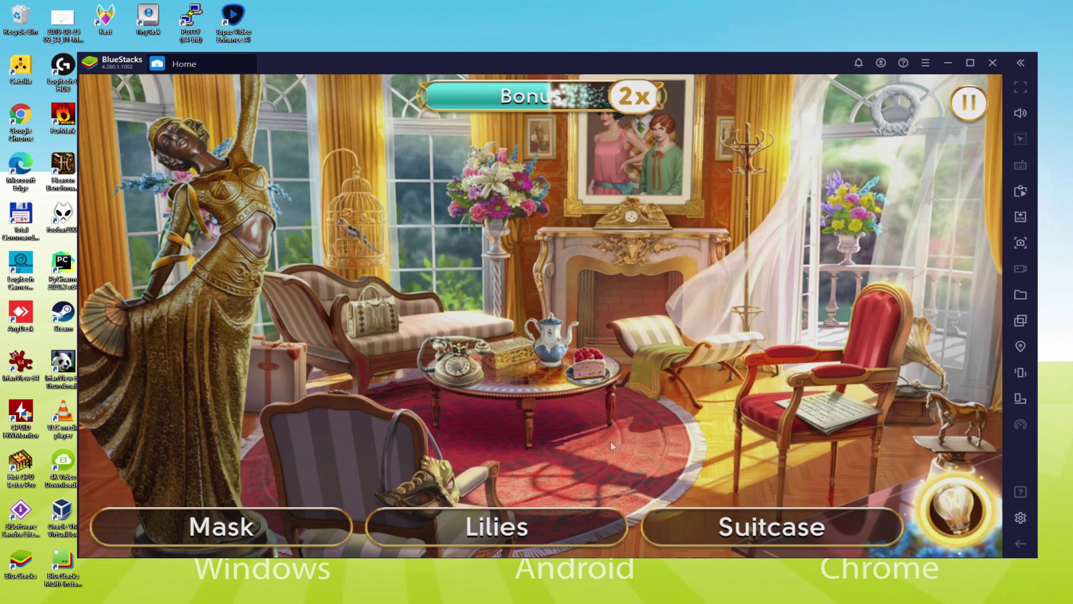
click(372, 315)
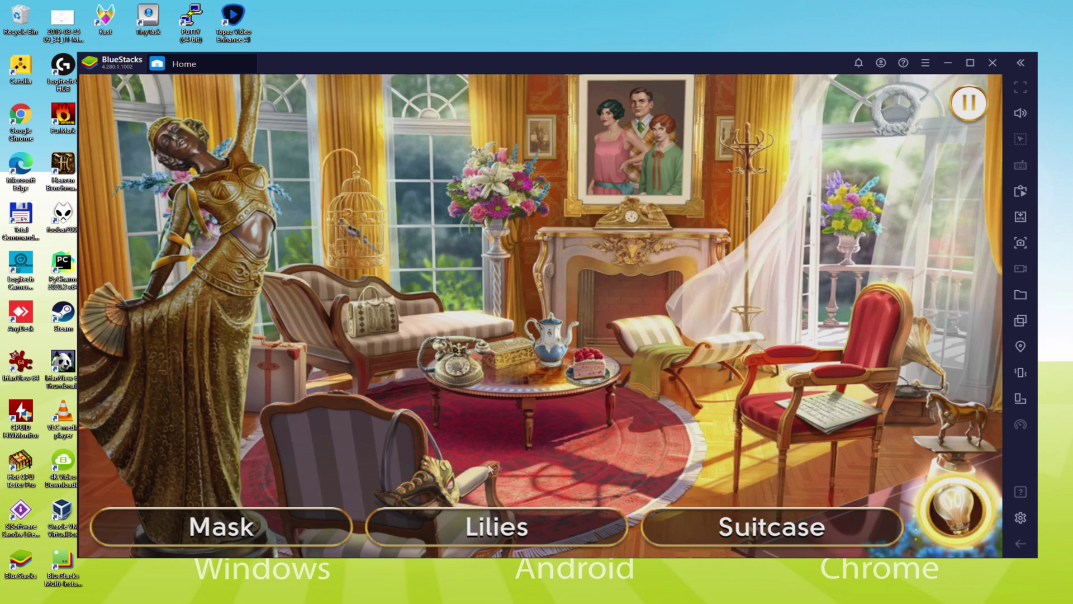
click(483, 178)
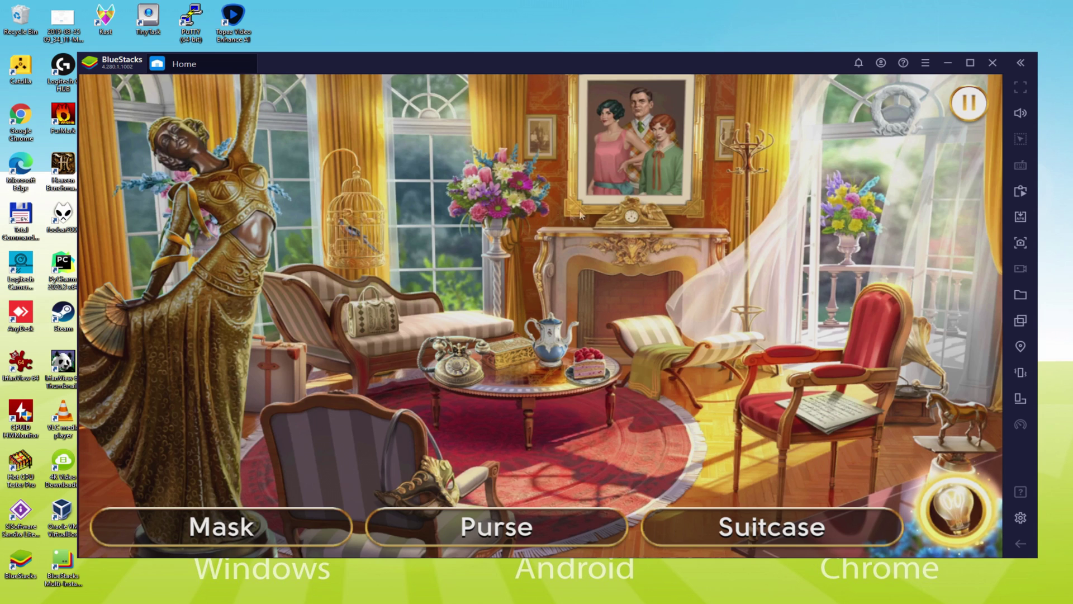
click(367, 335)
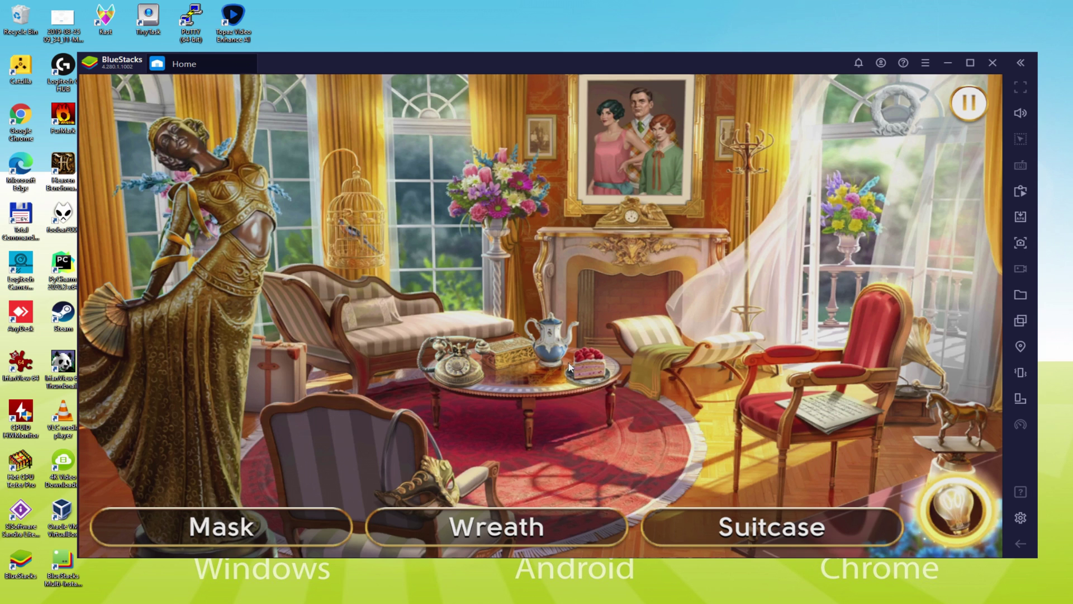
click(281, 369)
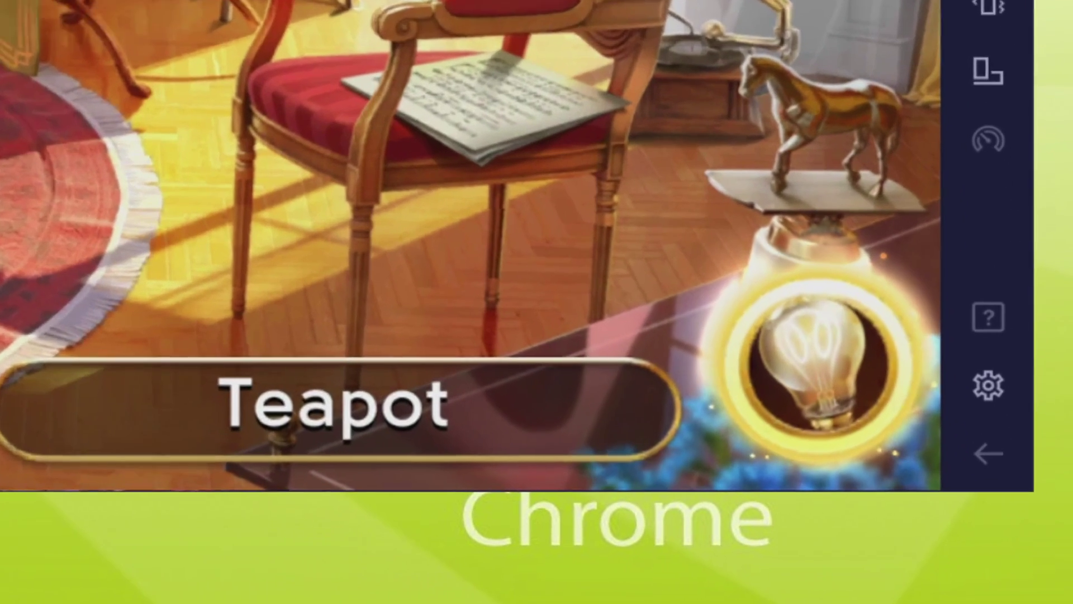
click(526, 330)
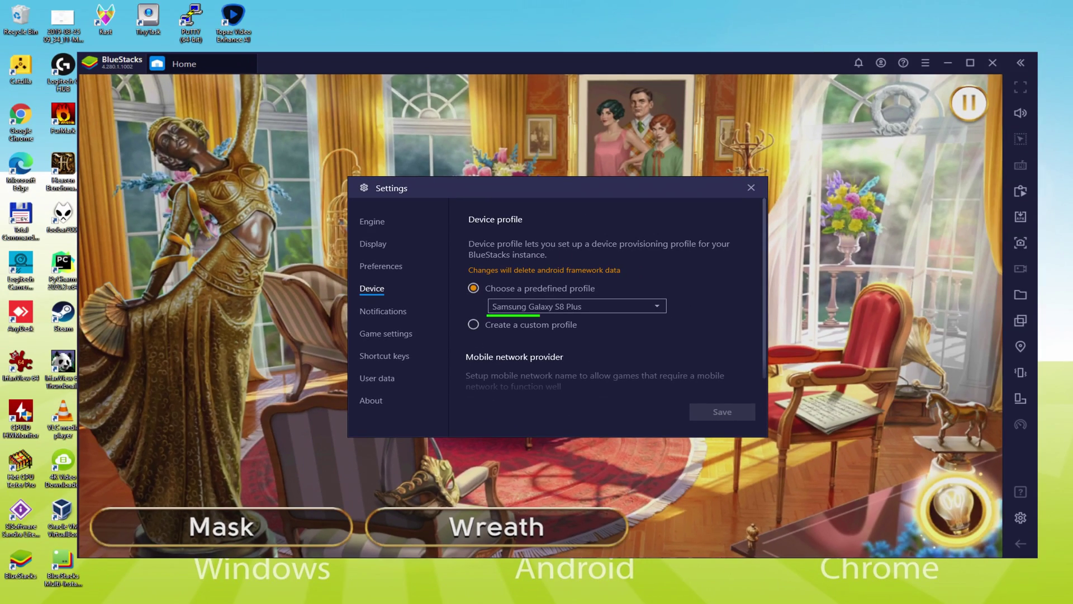
Collect the mask on the chair, clearing the parlour scene's object list
click(419, 469)
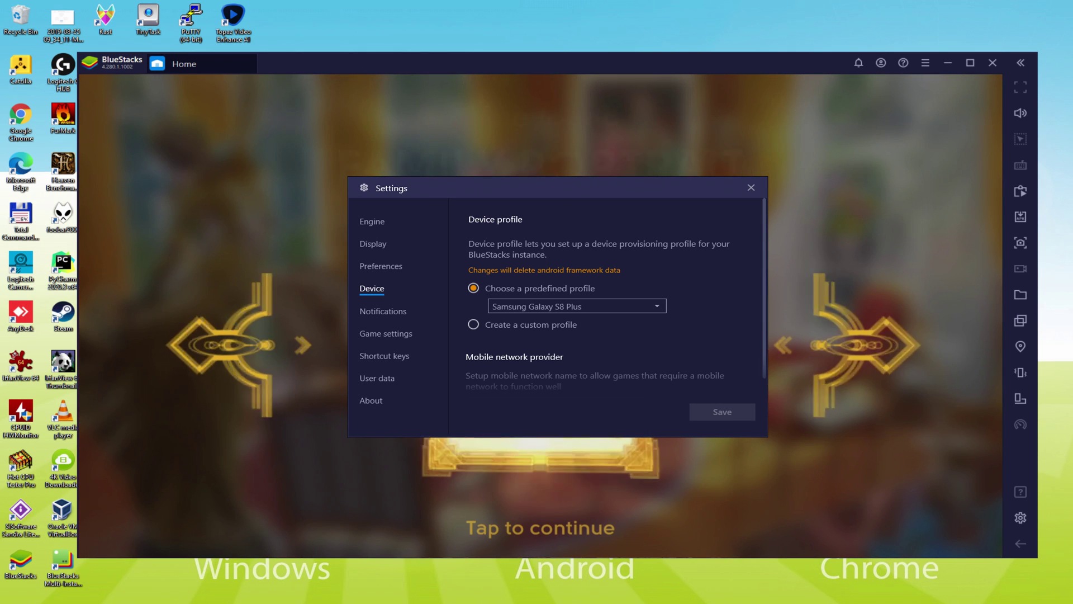
Close Settings, get through the Family Portrait clue and Virginia's dialogue, claim the gift, and replay
click(627, 468)
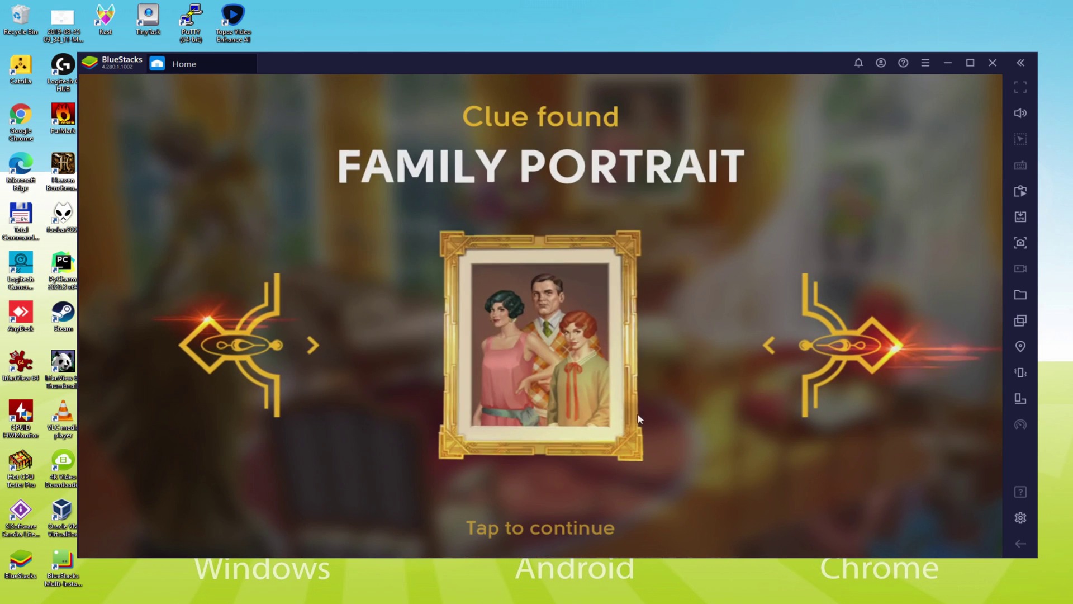
click(573, 472)
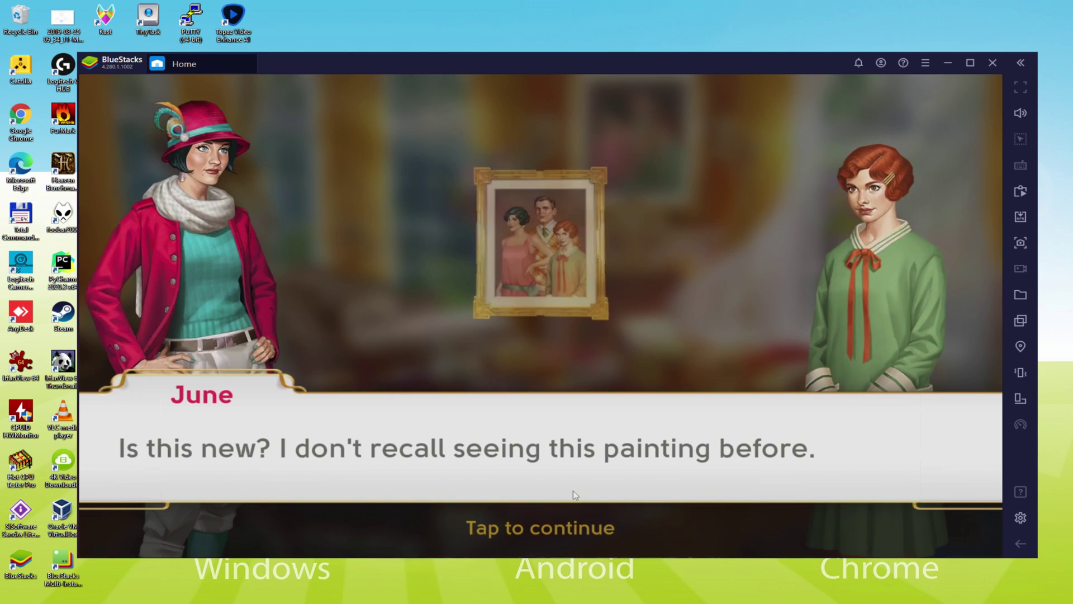
click(572, 490)
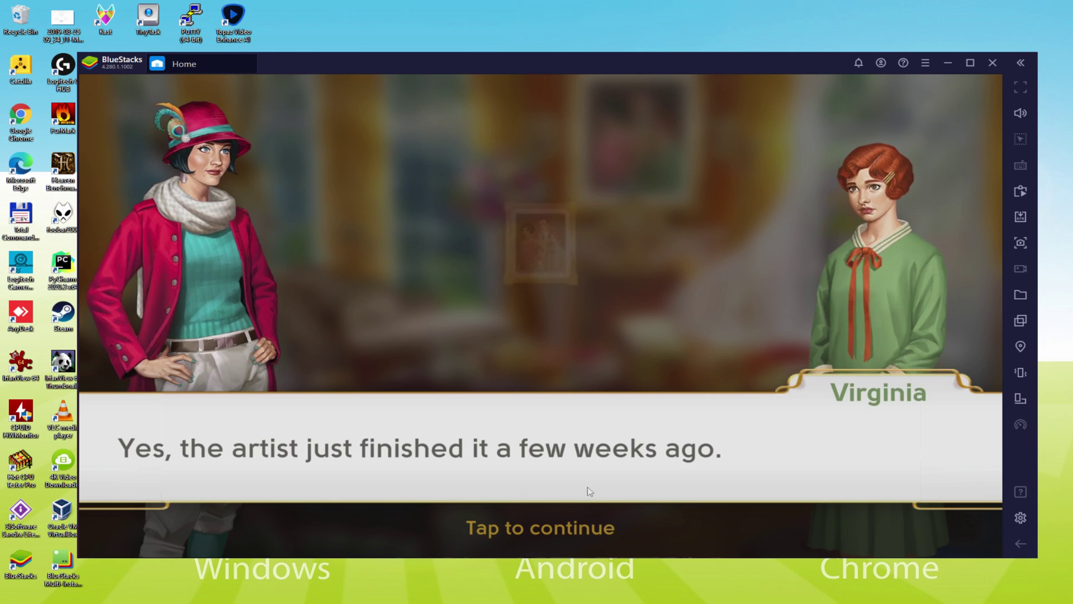
click(587, 469)
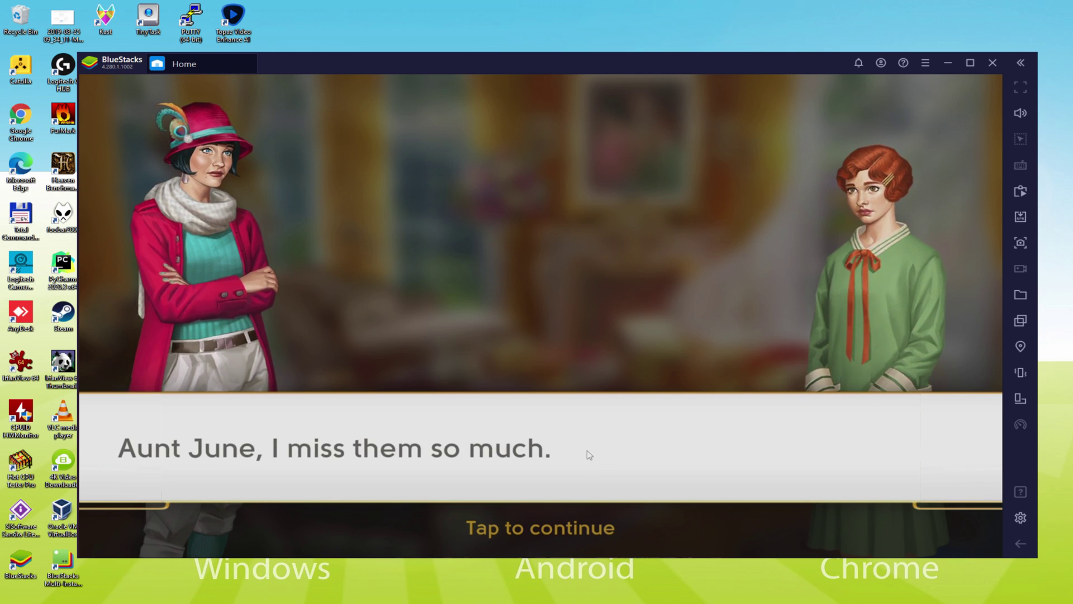
click(587, 451)
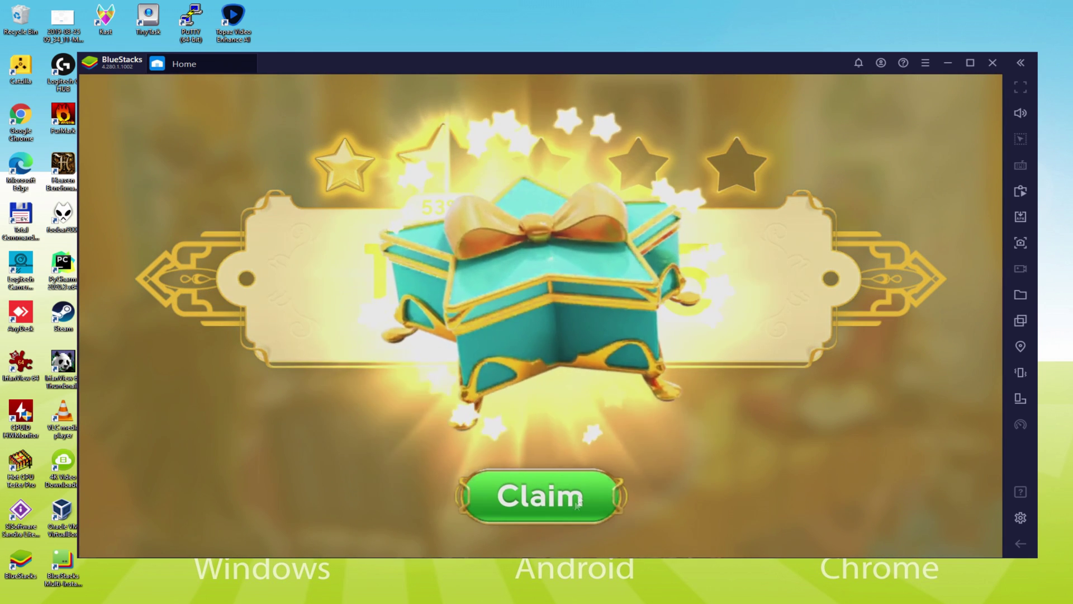
click(571, 497)
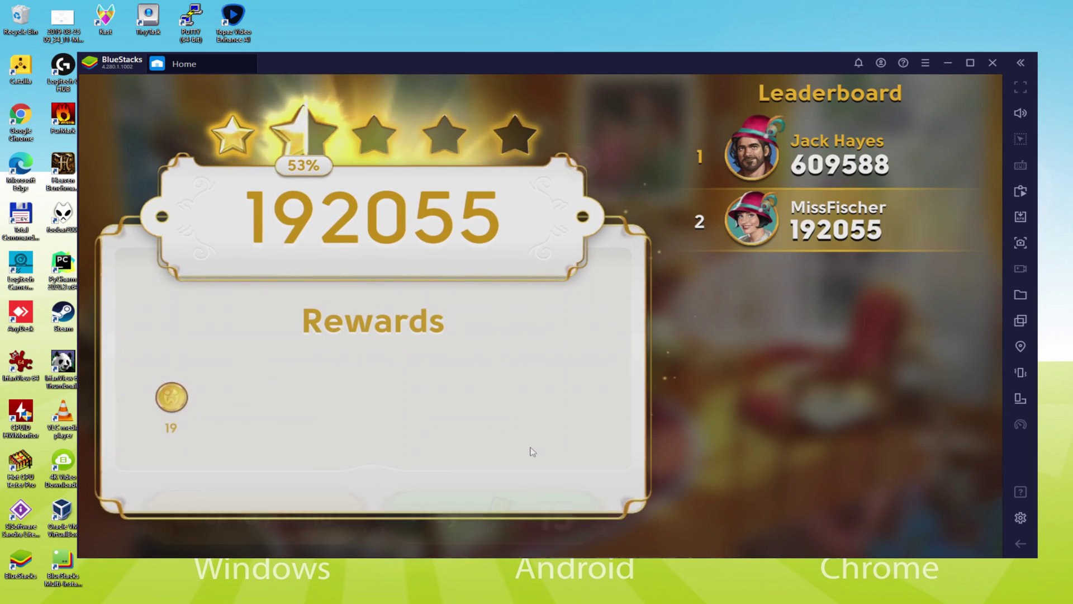
click(481, 512)
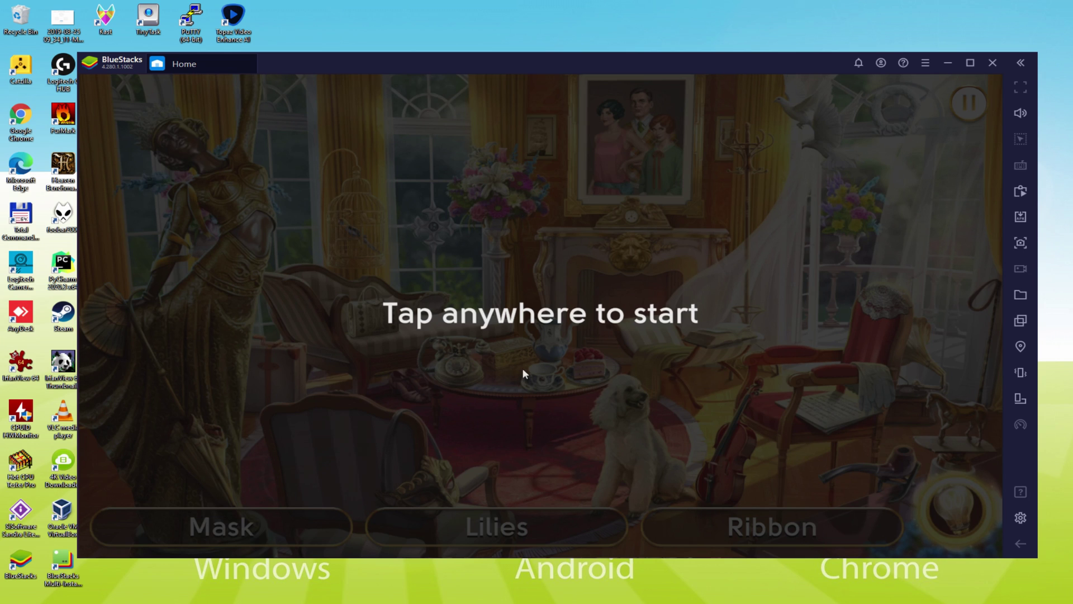
Begin the replayed round and collect the mask on the chair, the lilies and the fireplace lion head
click(523, 368)
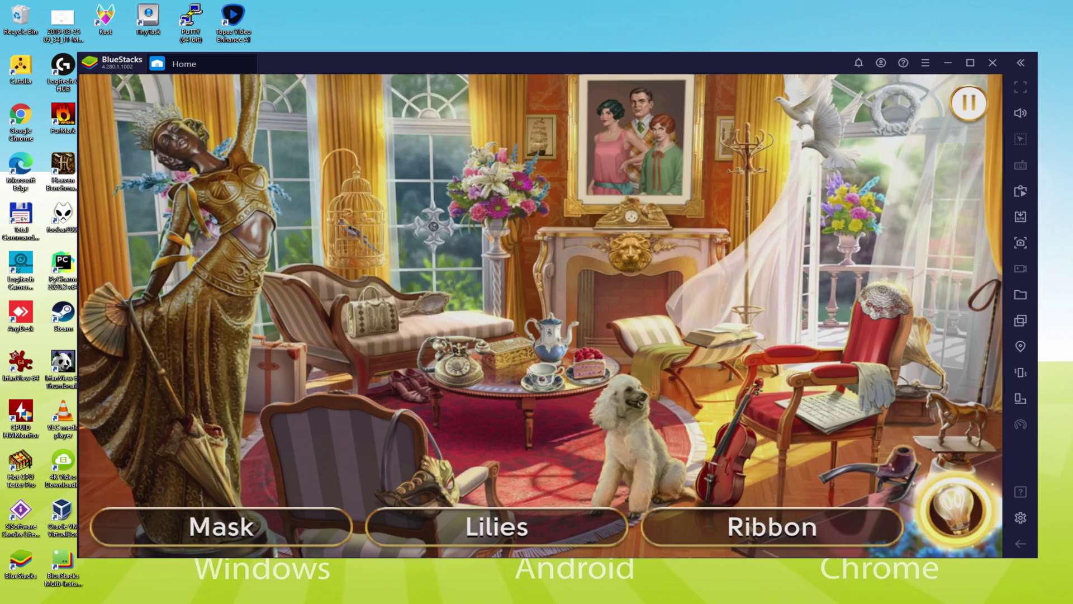
click(431, 491)
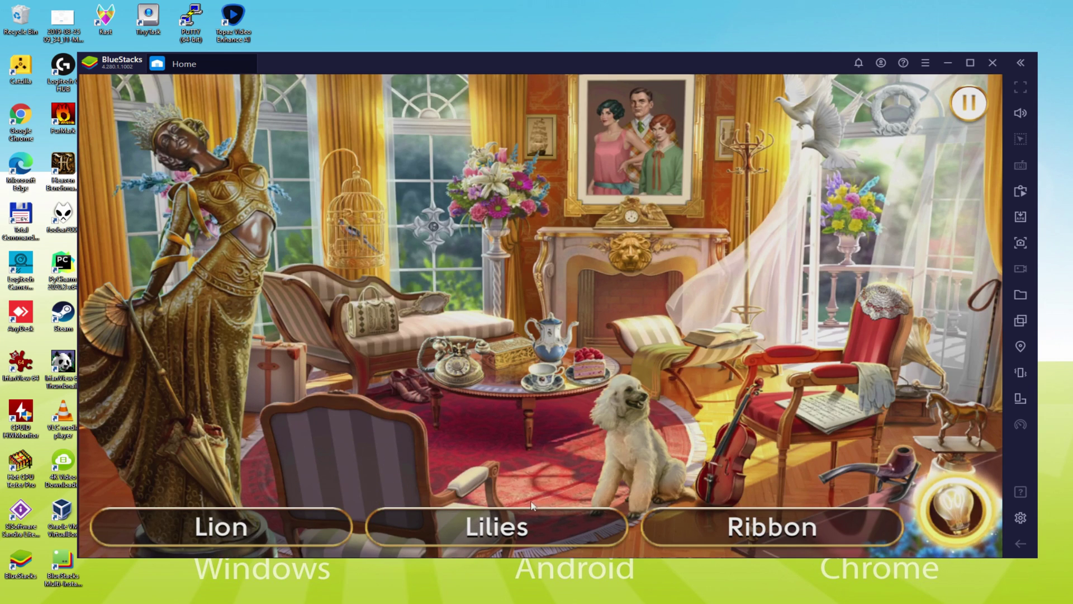
click(515, 176)
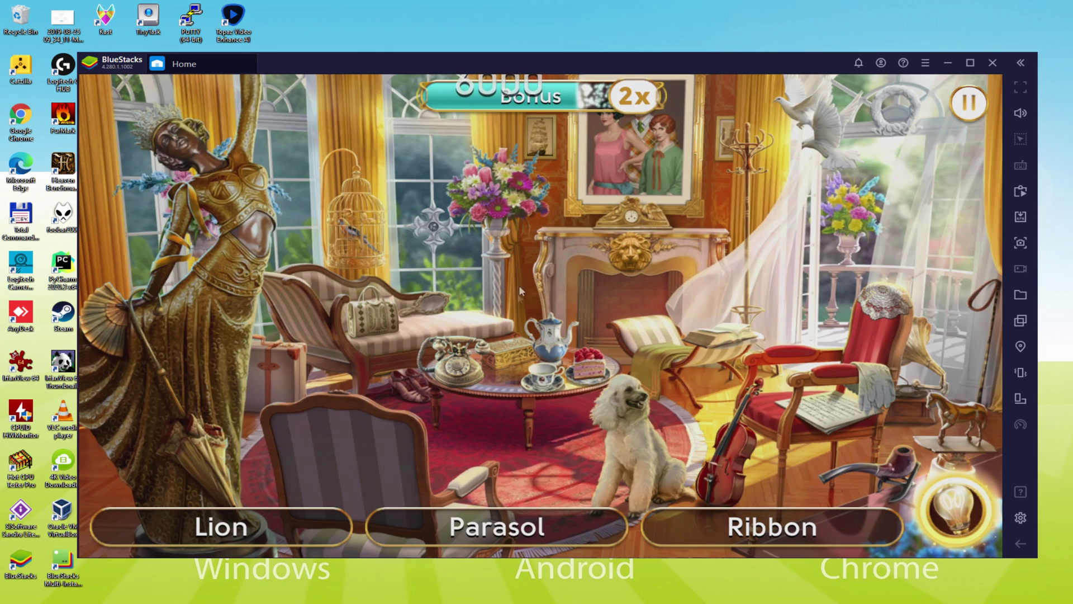
click(625, 250)
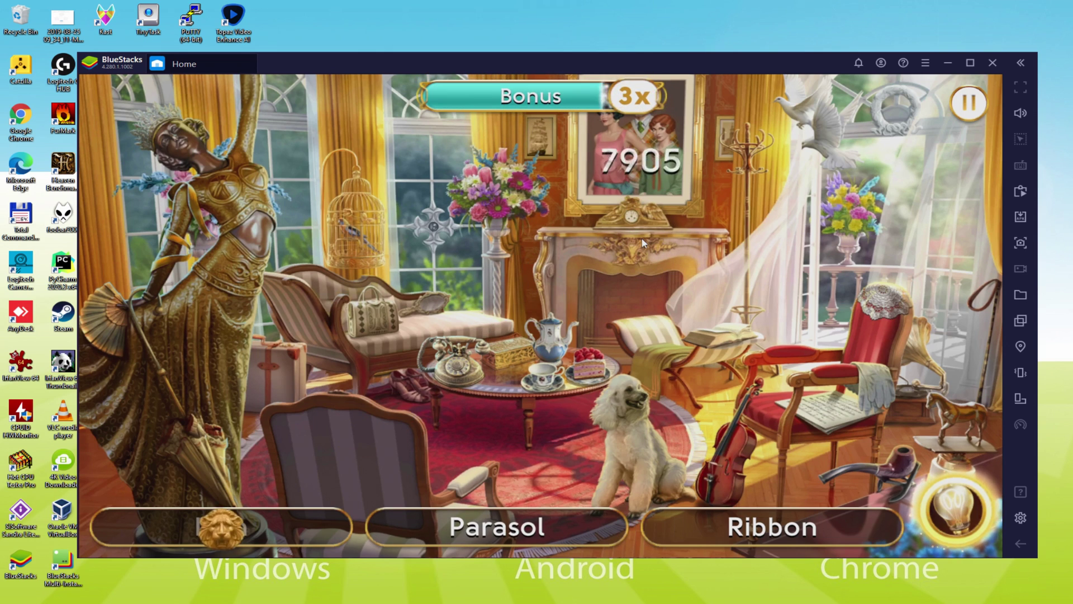